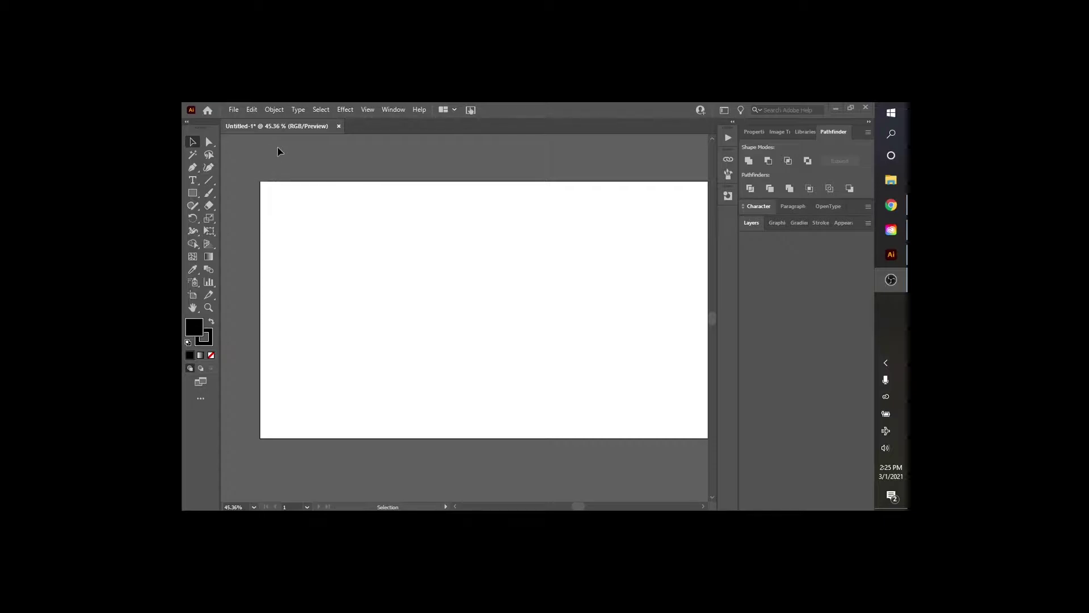
# Step: Choose the Type tool so text can be added to the blank artboard
pyautogui.click(194, 182)
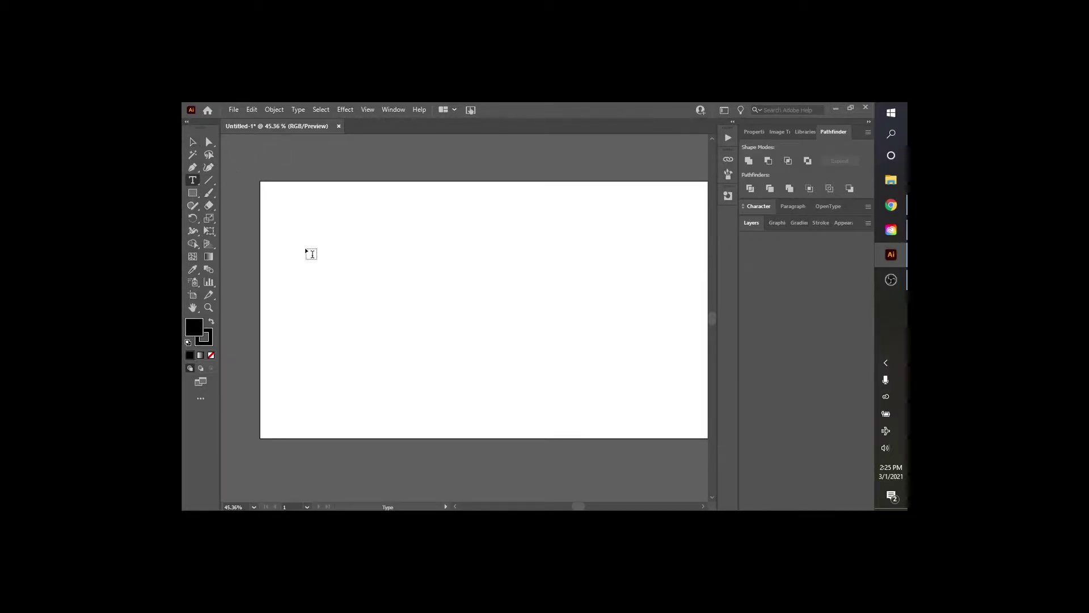
# Step: Add the word 'Decklyn', scale it up to fill most of the artboard, and nudge it into position
pyautogui.click(310, 252)
pyautogui.click(193, 143)
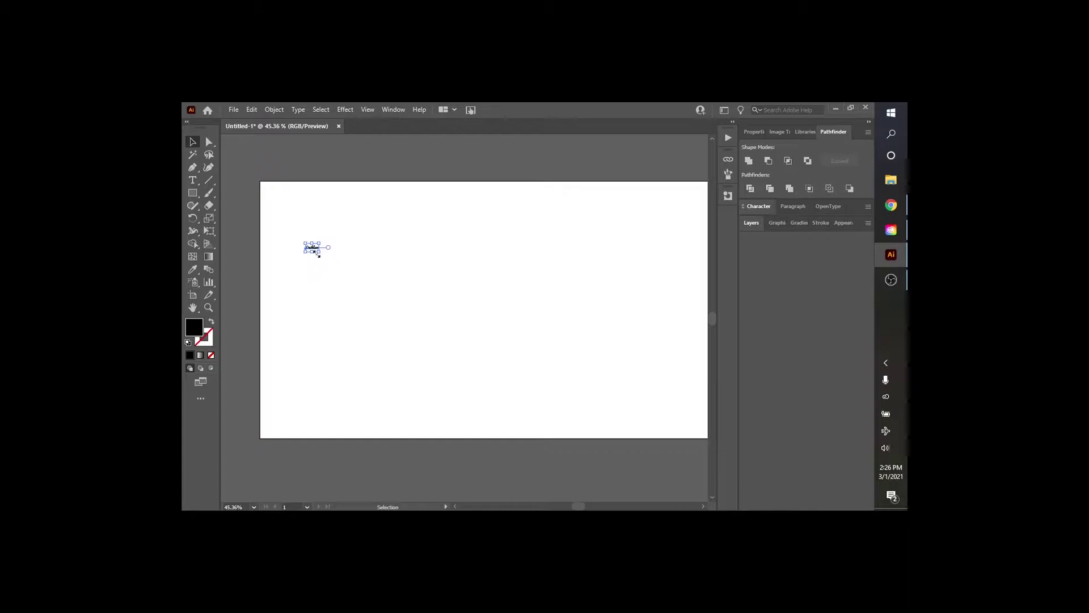
pyautogui.moveTo(321, 253); pyautogui.dragTo(688, 444)
pyautogui.moveTo(608, 315); pyautogui.dragTo(586, 323)
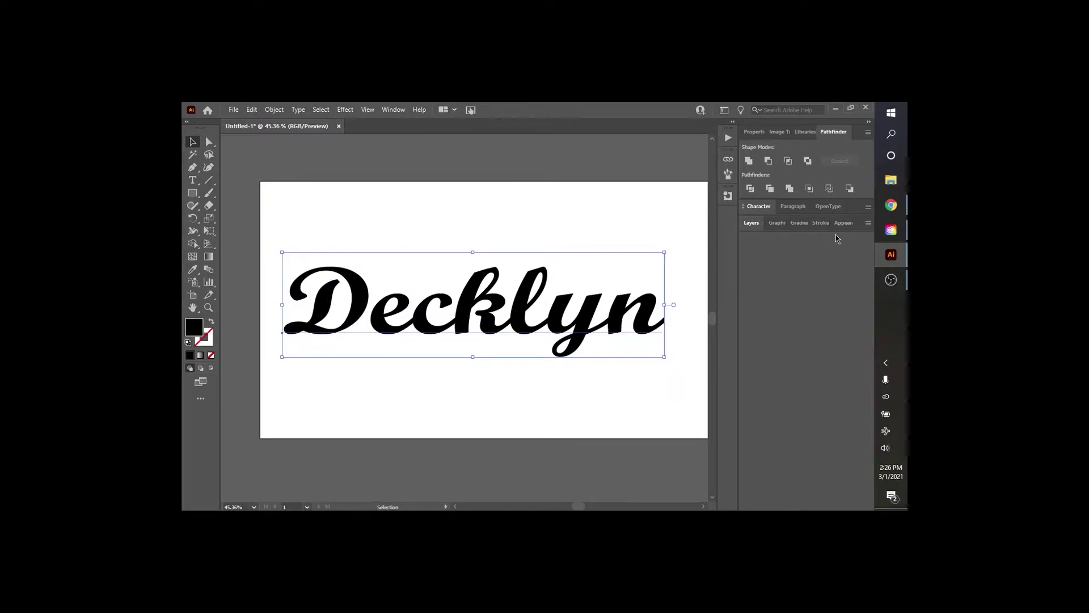
pyautogui.click(754, 132)
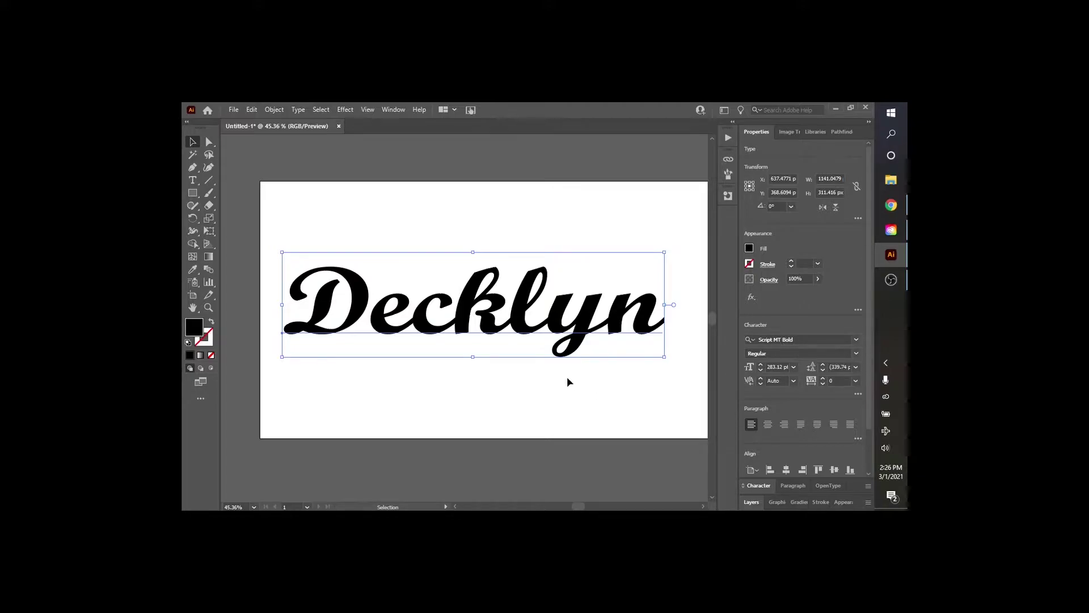
pyautogui.click(527, 376)
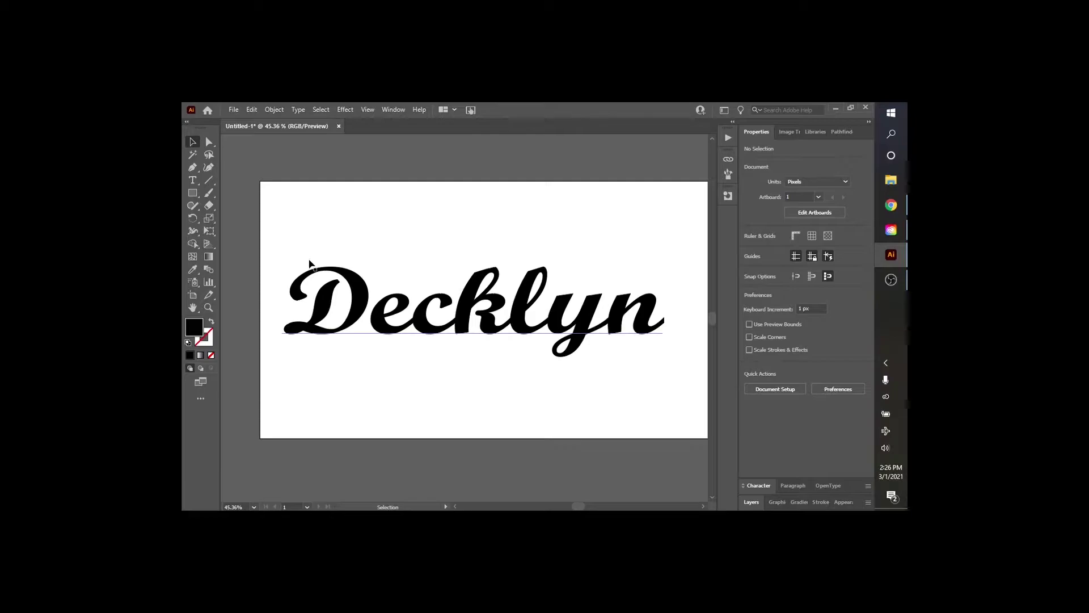
pyautogui.moveTo(288, 238); pyautogui.dragTo(685, 386)
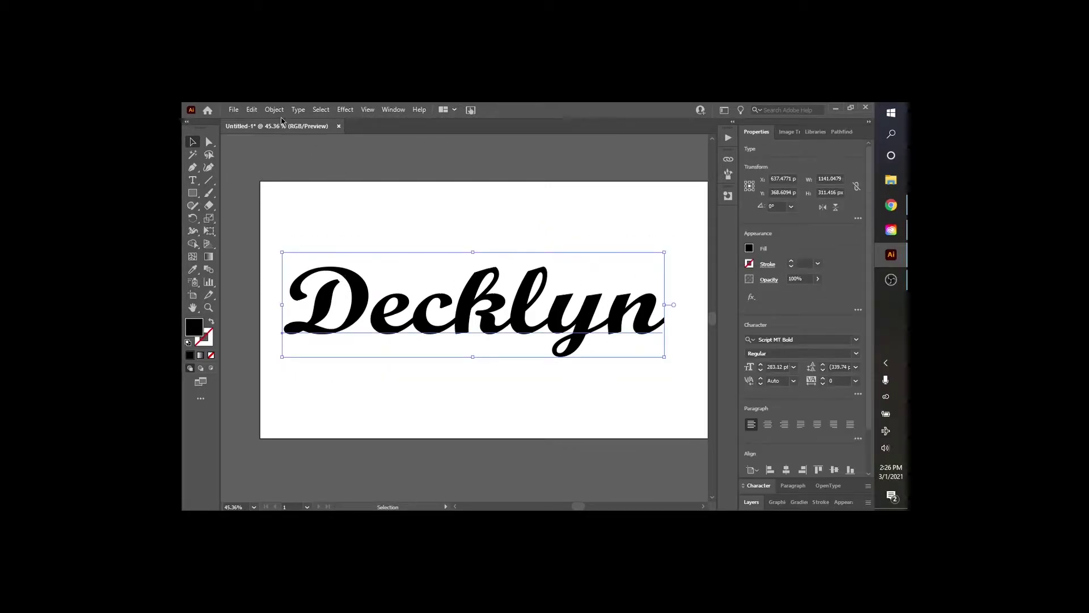
# Step: Convert the Decklyn text to outlines with Type > Create Outlines and reselect all the lettering
pyautogui.click(298, 109)
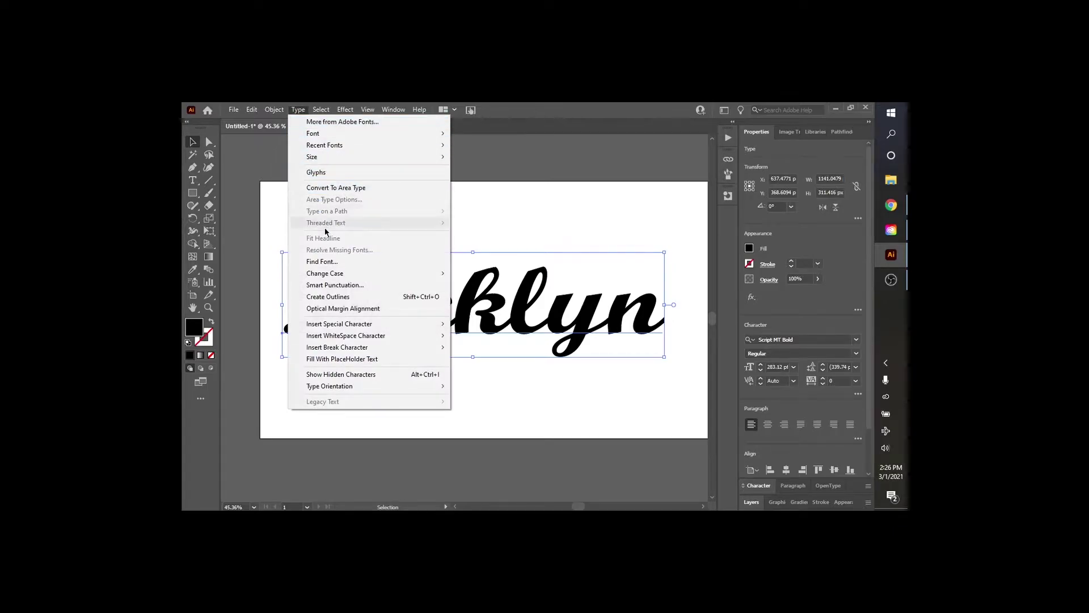
pyautogui.click(344, 296)
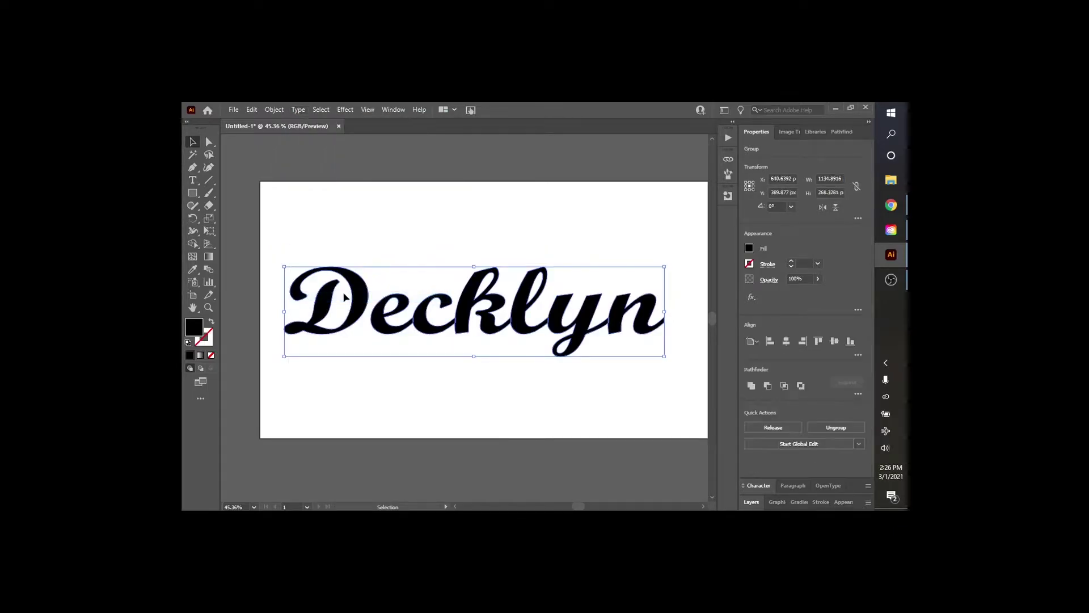
pyautogui.click(387, 228)
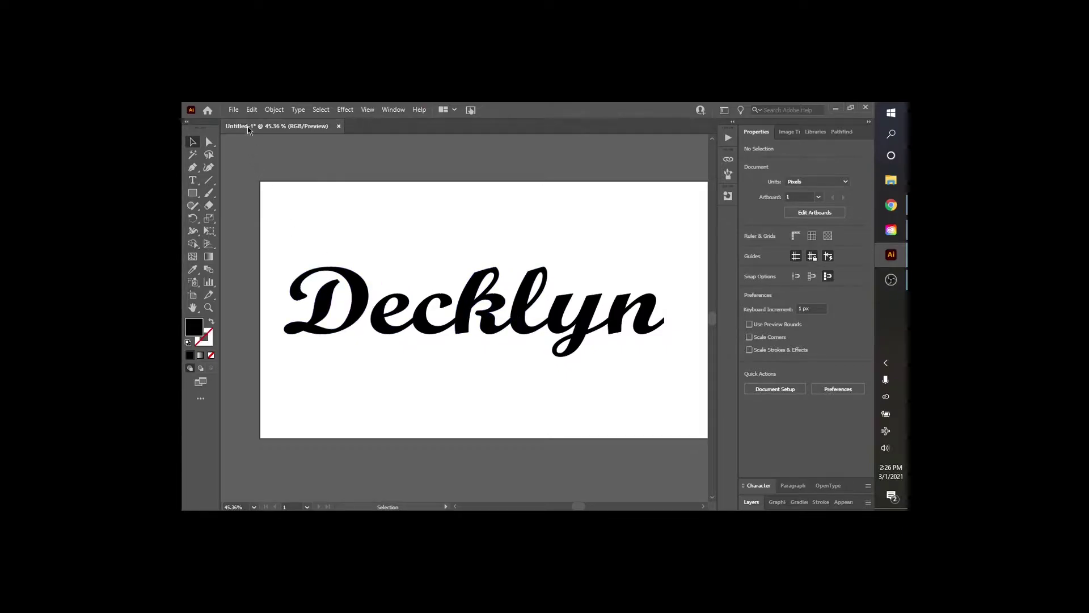
pyautogui.moveTo(298, 202); pyautogui.dragTo(649, 361)
pyautogui.click(279, 113)
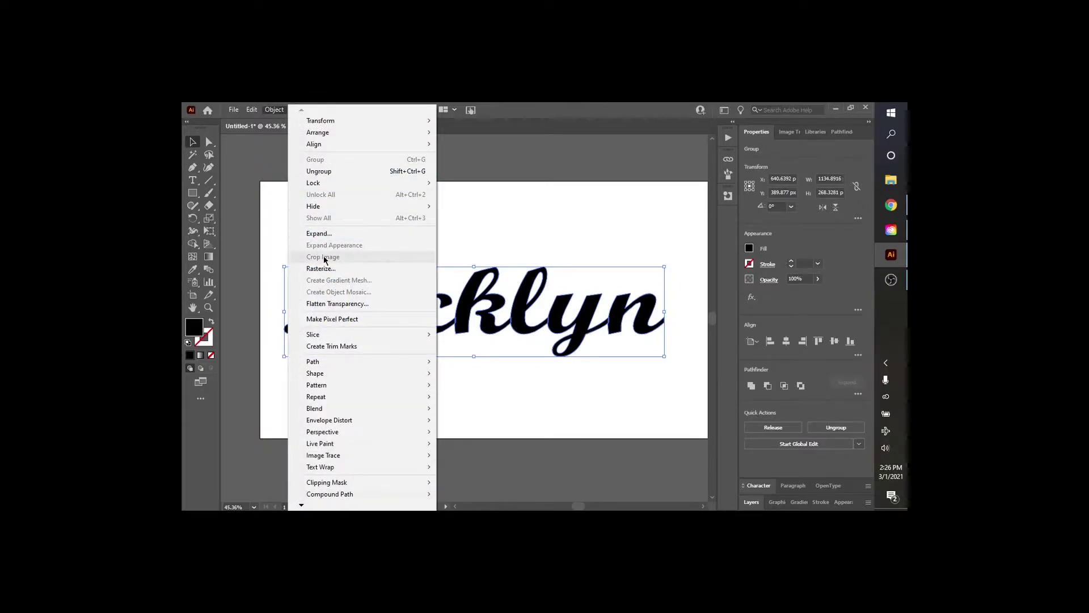
# Step: Ungroup the outlined letters and test moving the e, c and k individually
pyautogui.click(329, 171)
pyautogui.click(381, 226)
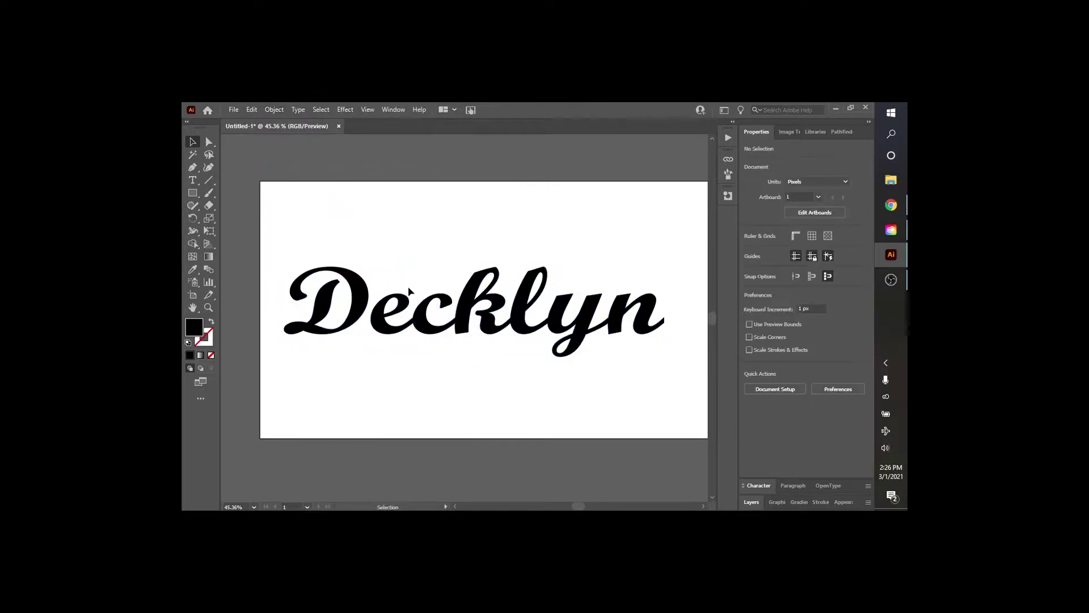
pyautogui.moveTo(407, 286); pyautogui.dragTo(404, 249)
pyautogui.moveTo(418, 321); pyautogui.dragTo(409, 330)
pyautogui.moveTo(452, 286); pyautogui.dragTo(440, 271)
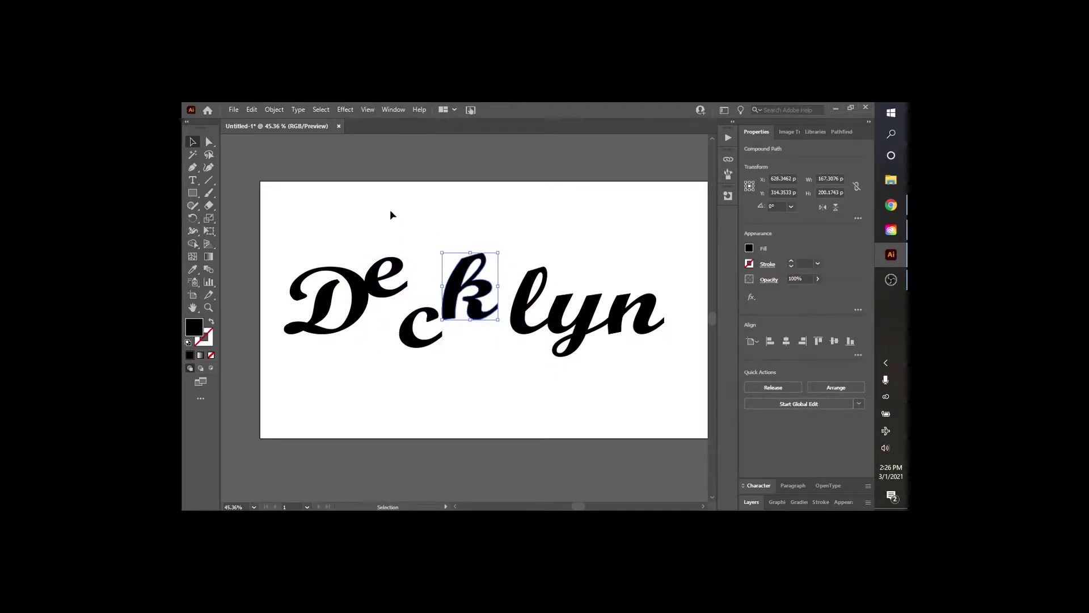
# Step: Undo the three letter moves to restore Decklyn, then select the capital D
pyautogui.click(258, 111)
pyautogui.click(262, 120)
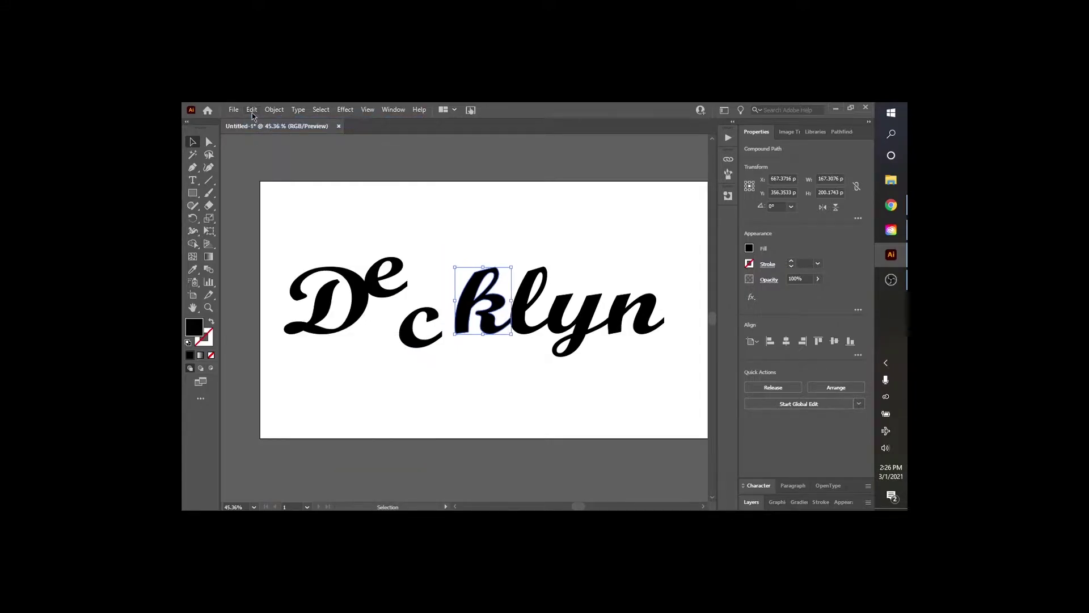
pyautogui.click(252, 110)
pyautogui.click(255, 117)
pyautogui.click(251, 110)
pyautogui.click(253, 117)
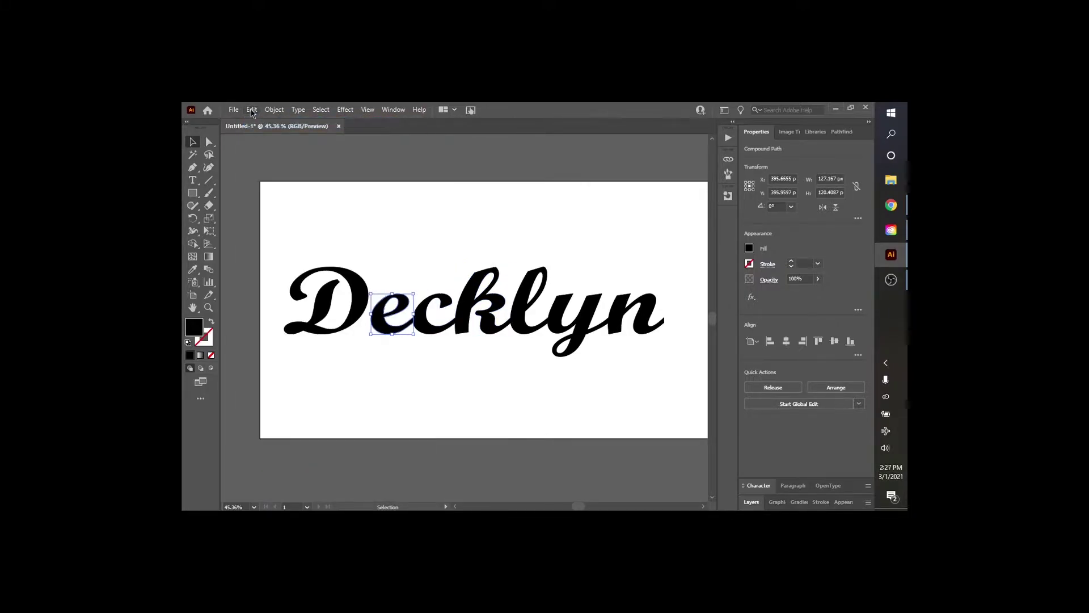
pyautogui.click(406, 215)
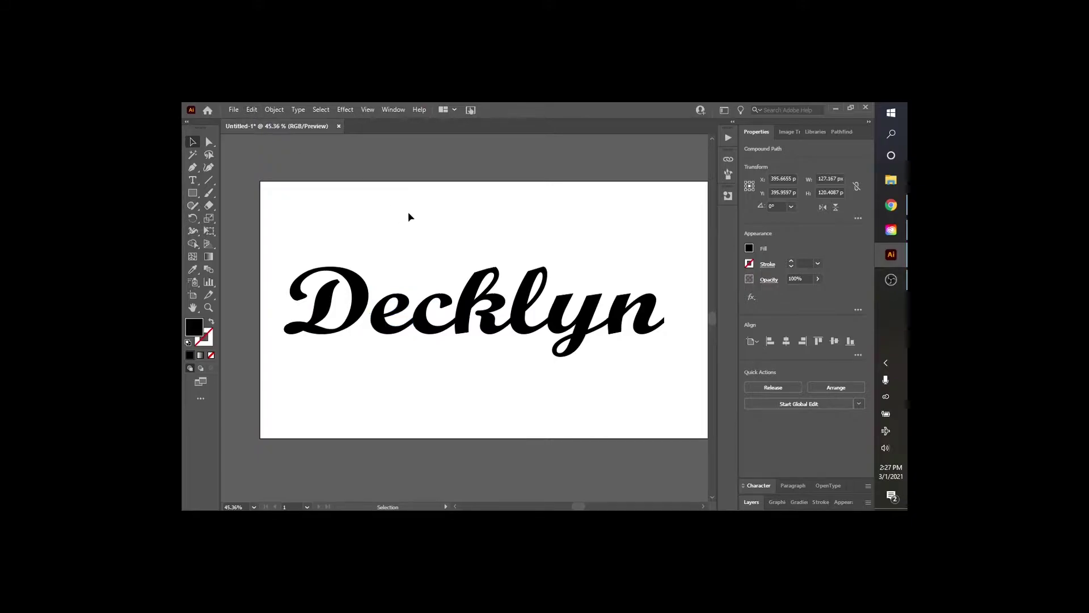
pyautogui.click(362, 293)
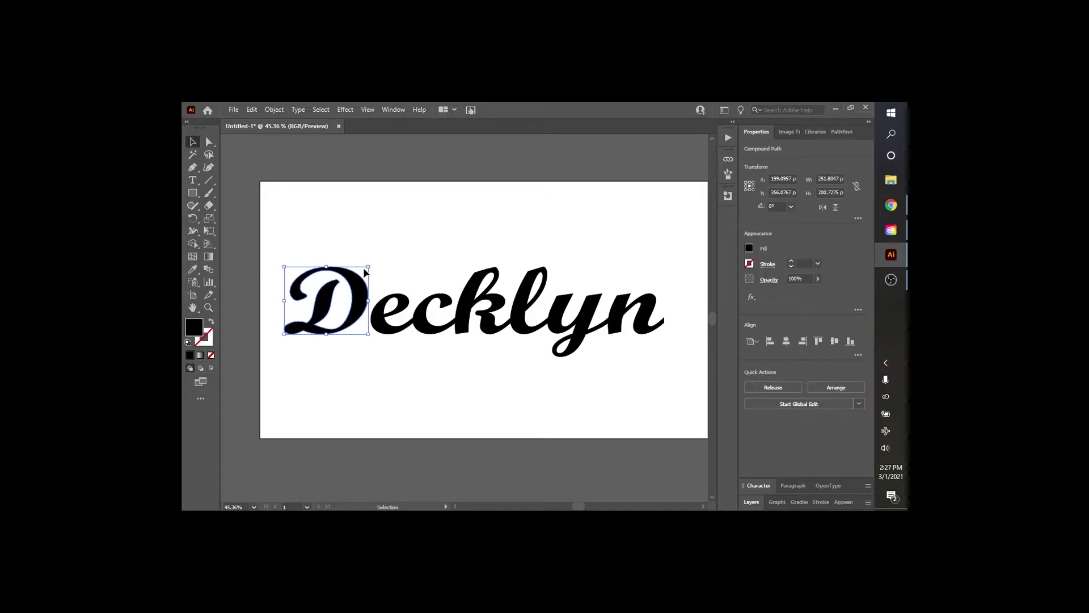
pyautogui.moveTo(368, 266)
pyautogui.mouseDown()
pyautogui.moveTo(406, 227)
pyautogui.moveTo(379, 251)
pyautogui.mouseUp()
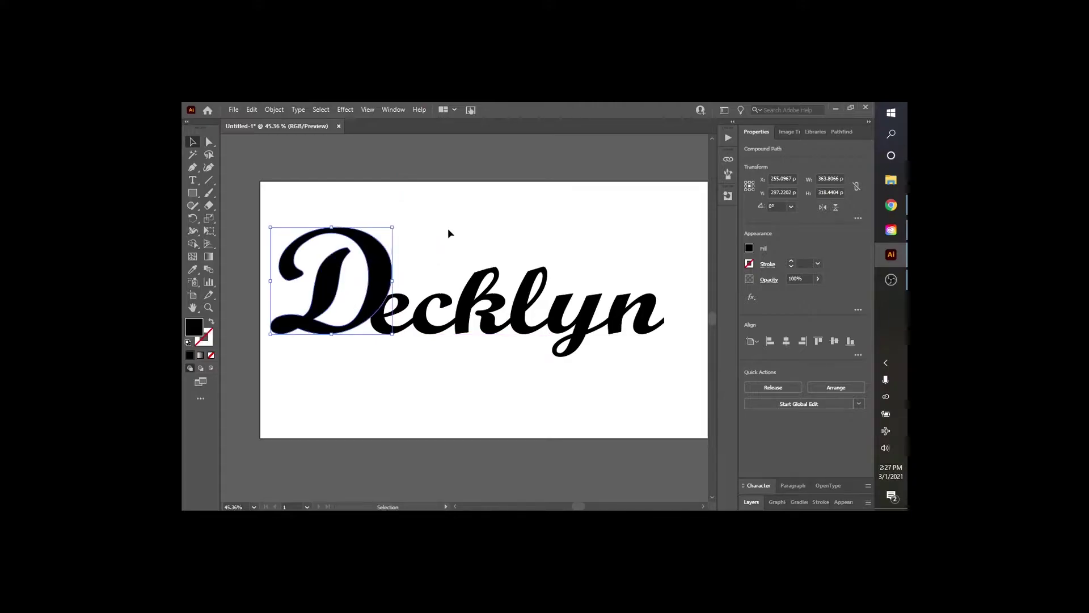
pyautogui.click(489, 217)
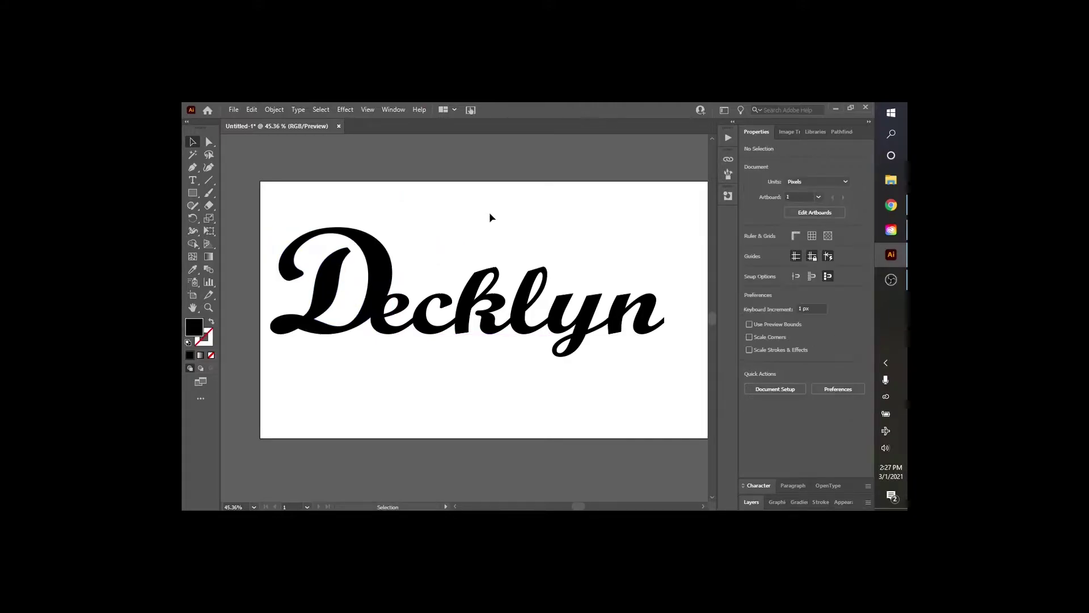
pyautogui.click(376, 249)
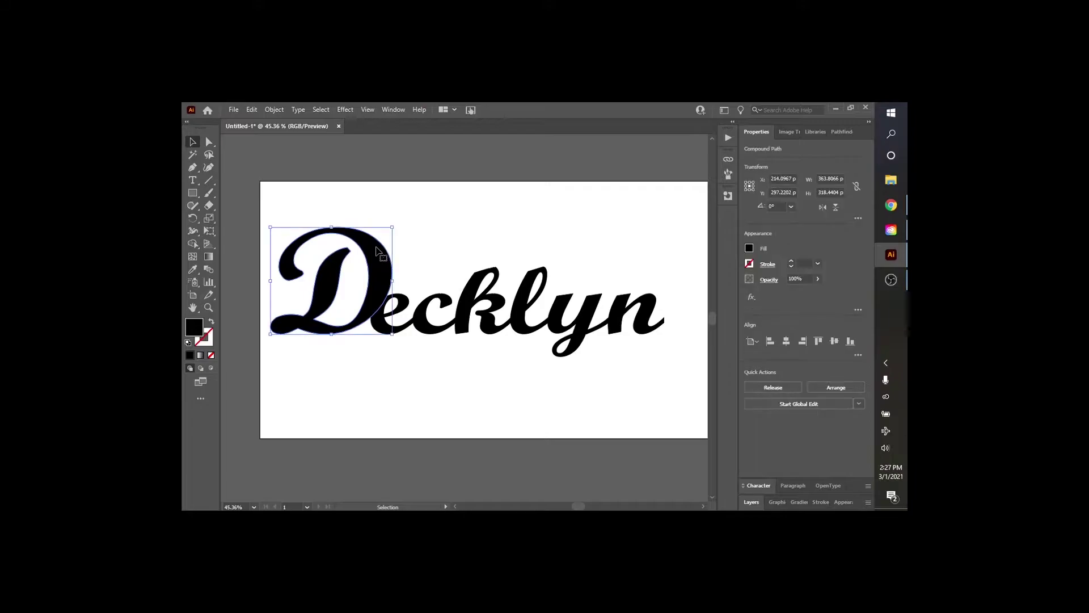
pyautogui.press('Left')
pyautogui.press('Left')
pyautogui.press('Left')
pyautogui.press('Left')
pyautogui.press('Left')
pyautogui.press('Left')
pyautogui.press('Left')
pyautogui.press('Left')
pyautogui.press('Left')
pyautogui.press('Left')
pyautogui.press('Left')
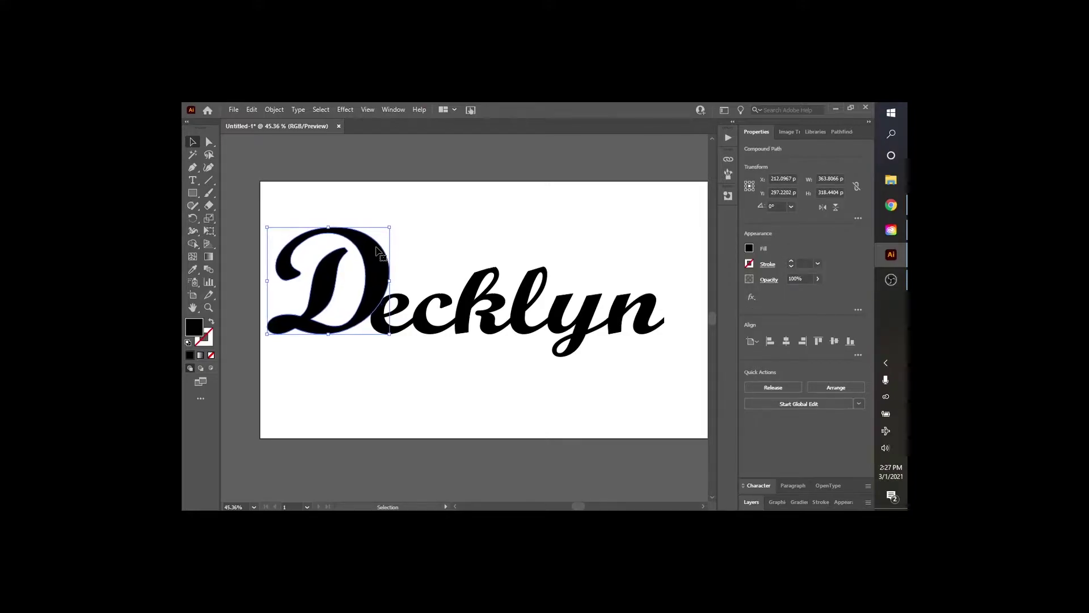
pyautogui.click(430, 248)
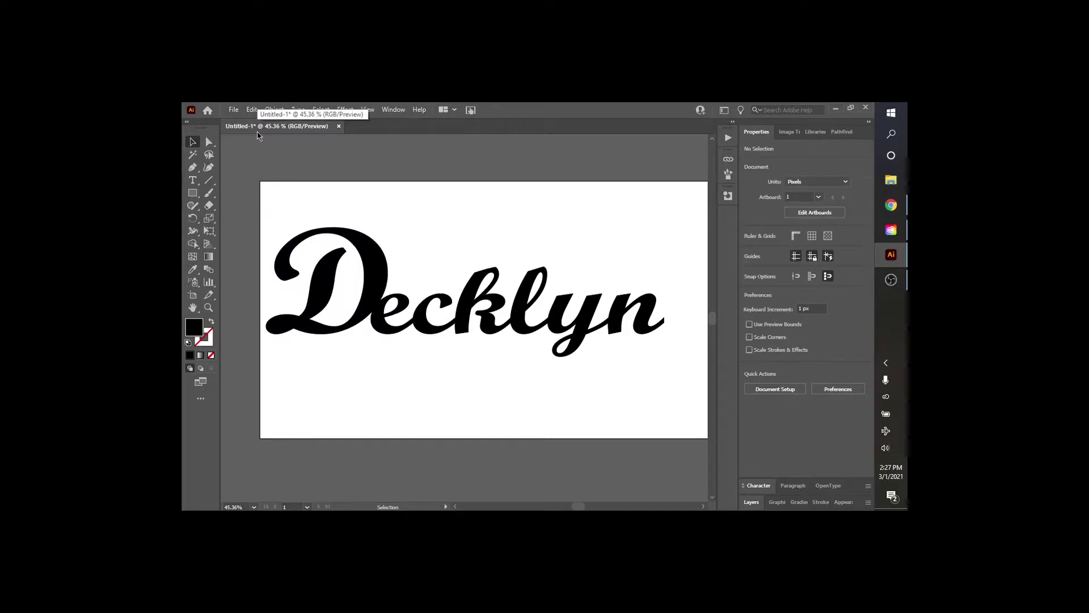
pyautogui.click(379, 256)
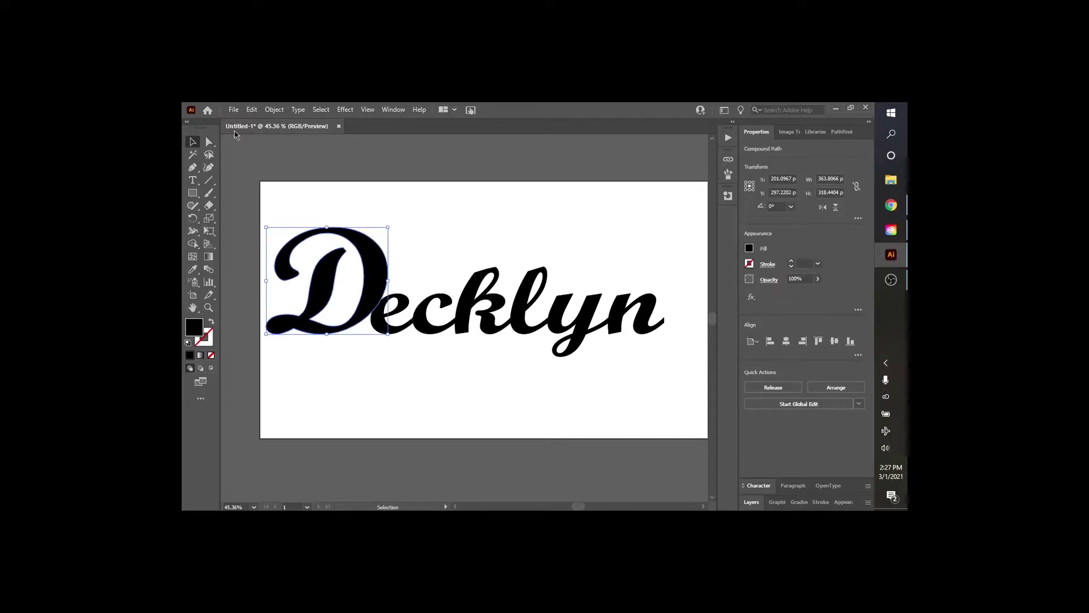
pyautogui.click(251, 110)
pyautogui.click(261, 120)
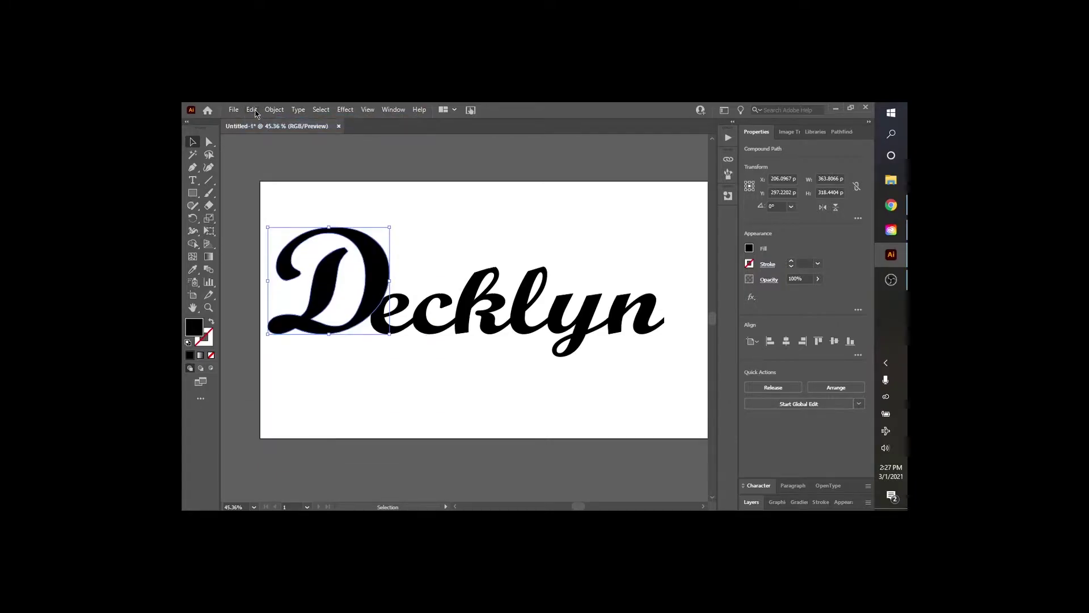
pyautogui.click(251, 109)
pyautogui.click(257, 121)
pyautogui.click(251, 110)
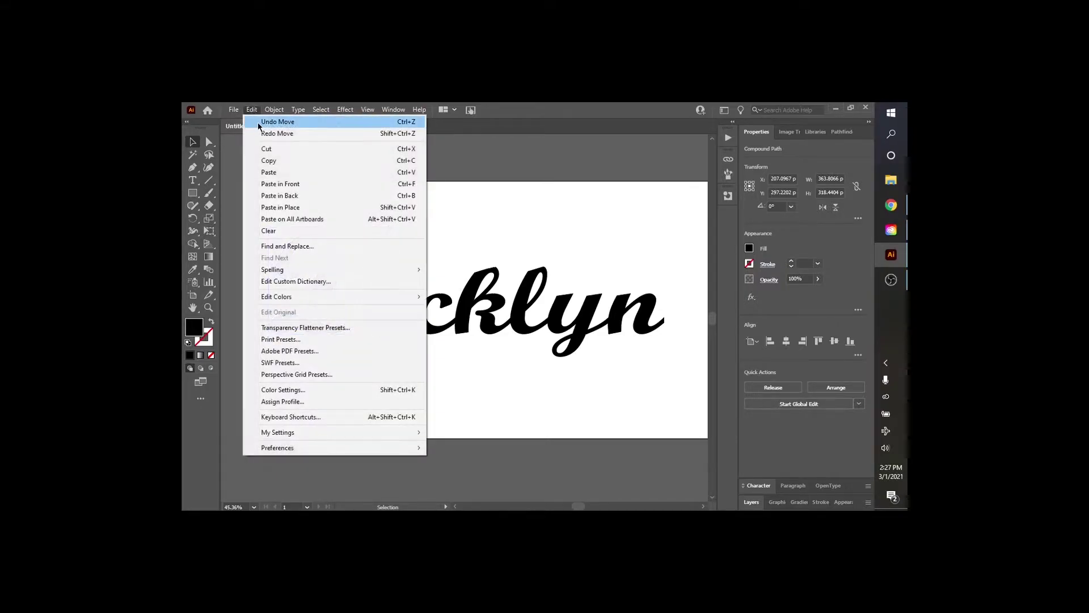
pyautogui.click(258, 122)
pyautogui.click(251, 110)
pyautogui.click(258, 122)
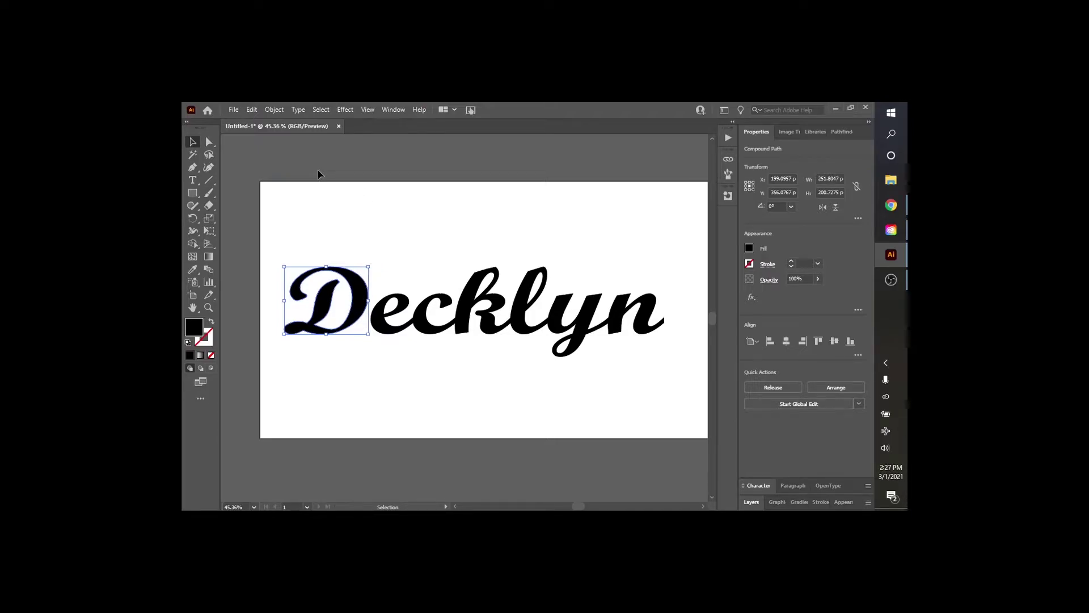
# Step: Nudge the capital D three steps right to overlap the e, then select all the lettering
pyautogui.press('Right')
pyautogui.press('Right')
pyautogui.press('Right')
pyautogui.press('Right')
pyautogui.press('Right')
pyautogui.press('Right')
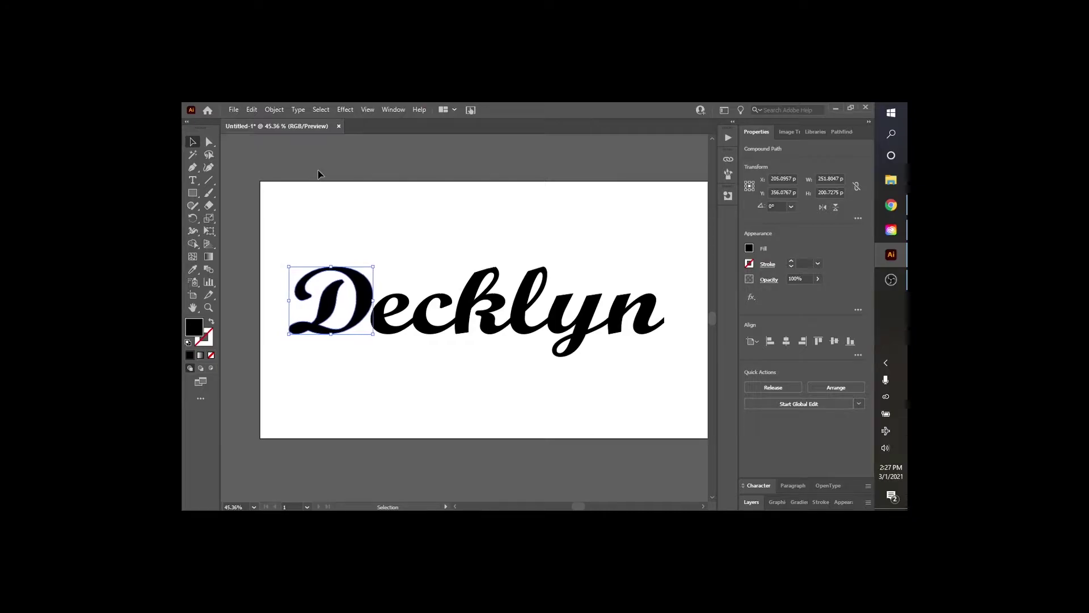
pyautogui.press('Right')
pyautogui.press('Right')
pyautogui.press('Right')
pyautogui.press('Right')
pyautogui.press('Right')
pyautogui.press('Right')
pyautogui.press('Right')
pyautogui.press('Right')
pyautogui.press('Right')
pyautogui.press('Right')
pyautogui.press('Right')
pyautogui.press('Right')
pyautogui.press('Right')
pyautogui.press('Right')
pyautogui.press('Right')
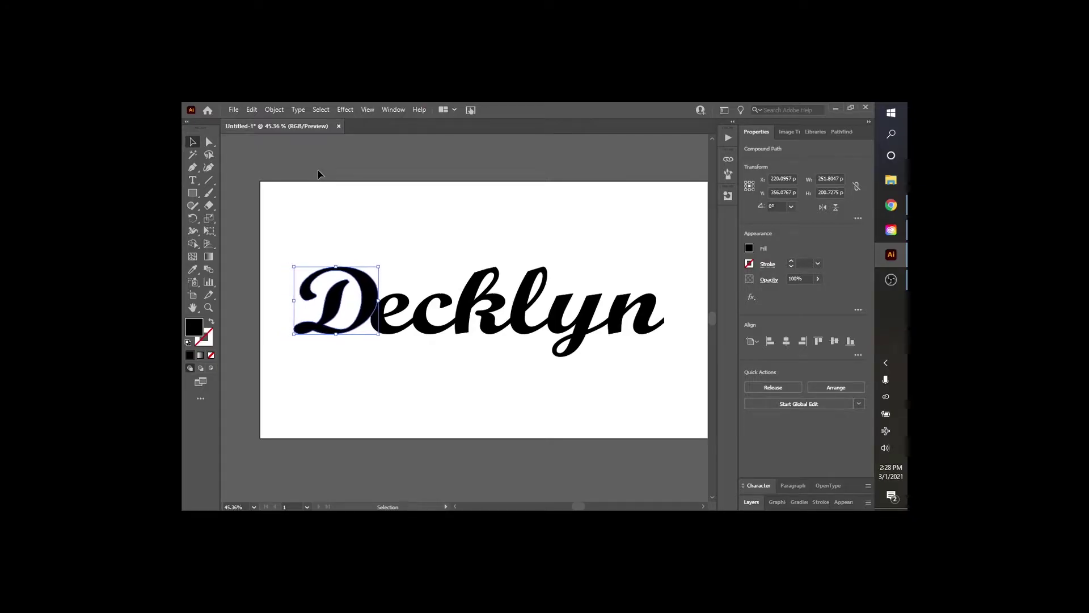
pyautogui.press('Right')
pyautogui.press('Right')
pyautogui.press('Right')
pyautogui.press('Right')
pyautogui.press('Right')
pyautogui.press('Right')
pyautogui.press('Right')
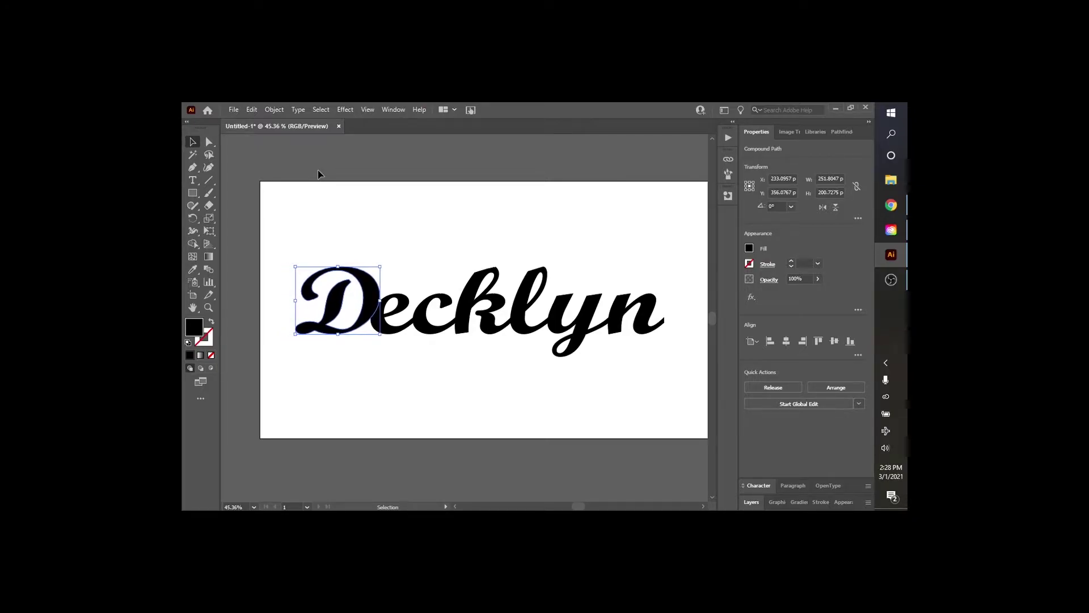
pyautogui.click(462, 246)
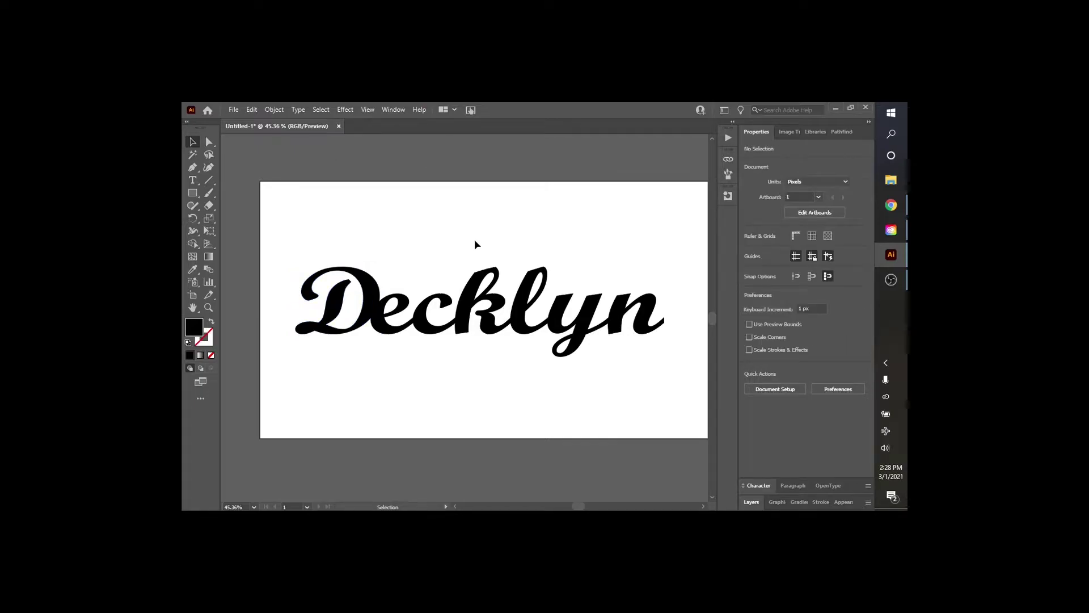
pyautogui.moveTo(335, 233); pyautogui.dragTo(654, 358)
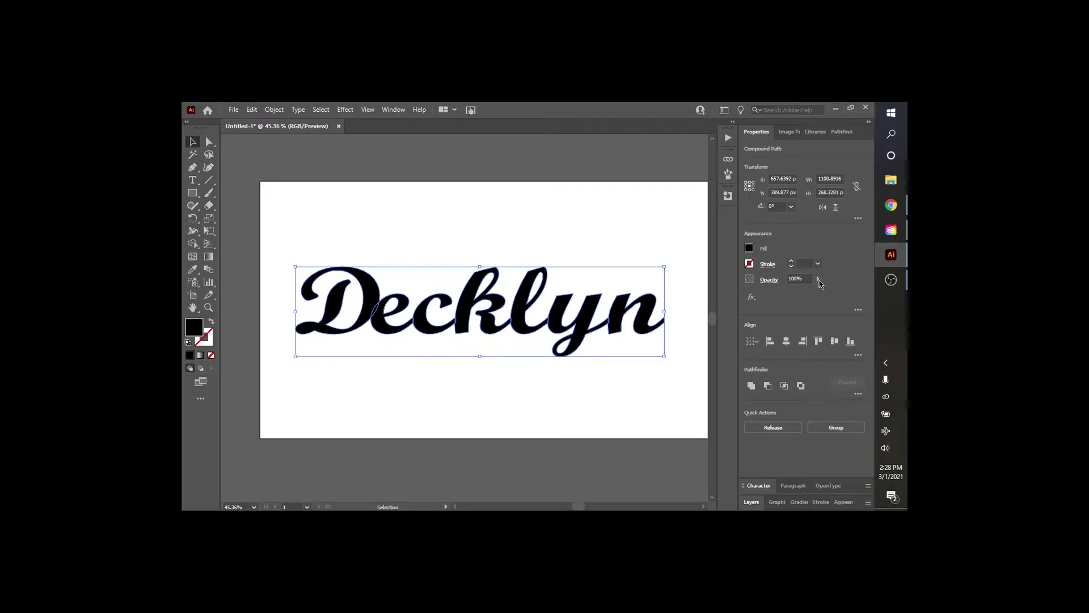
# Step: Give the Decklyn lettering a 2 pt black stroke, then reselect the whole word
pyautogui.click(791, 262)
pyautogui.click(791, 263)
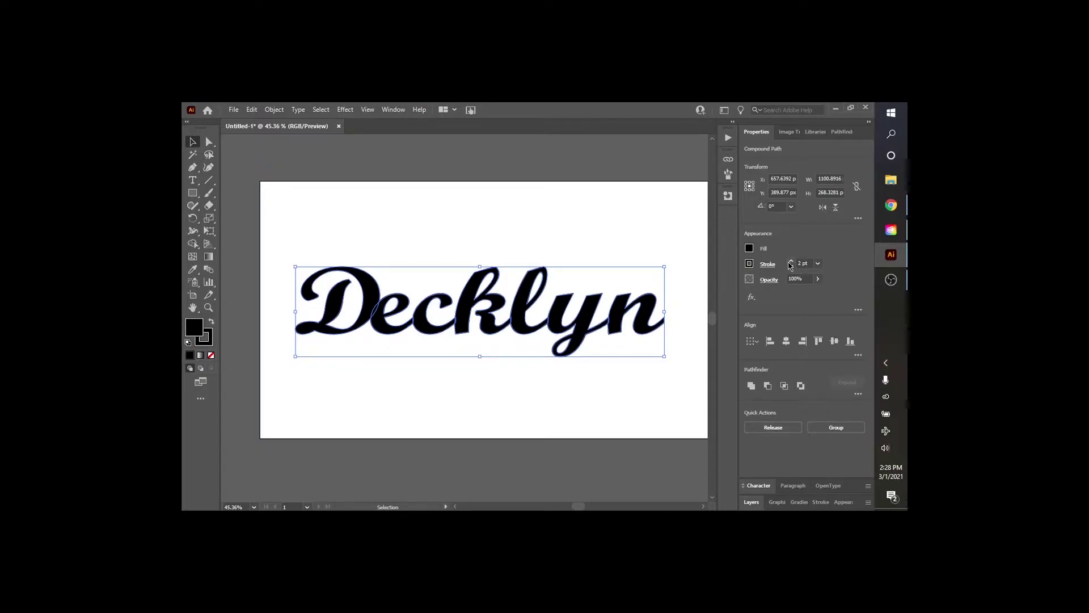
pyautogui.click(667, 162)
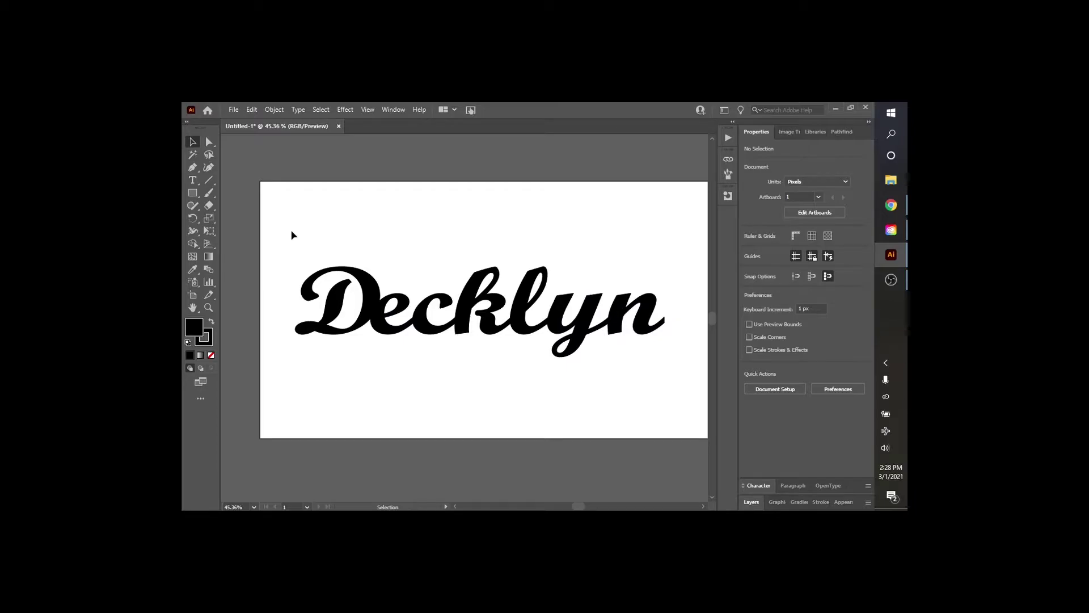
pyautogui.moveTo(292, 235); pyautogui.dragTo(665, 353)
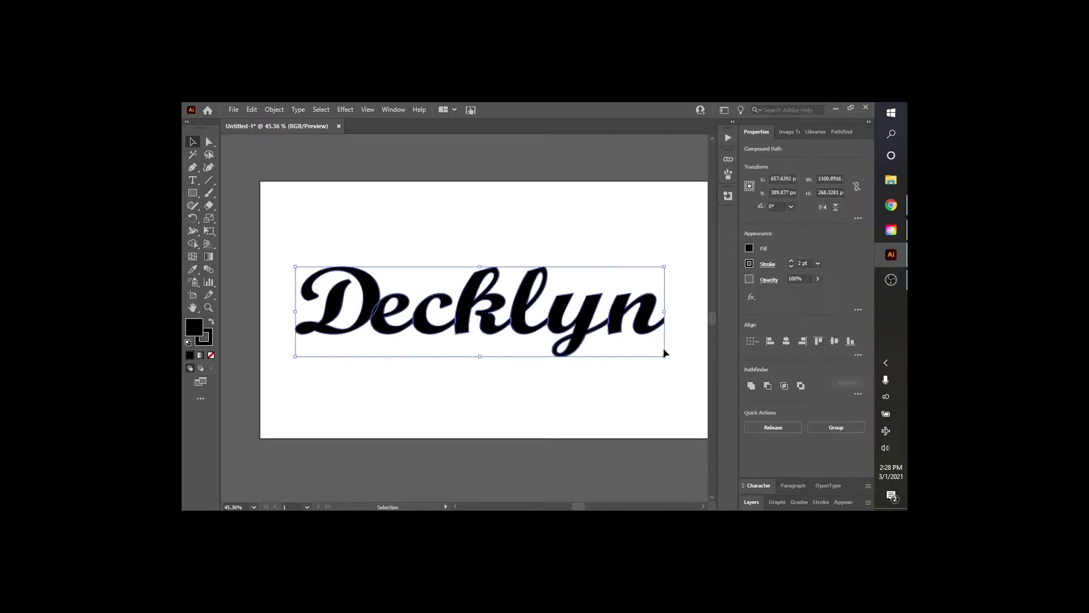
# Step: Show the Pathfinder panel for the selected lettering, then deselect it
pyautogui.click(849, 133)
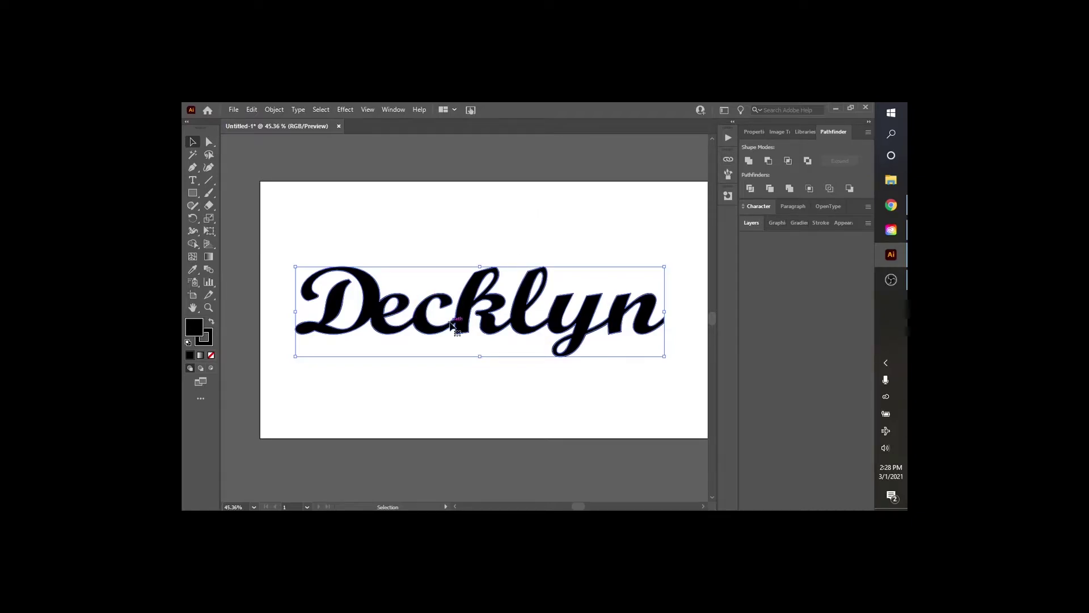
pyautogui.click(526, 163)
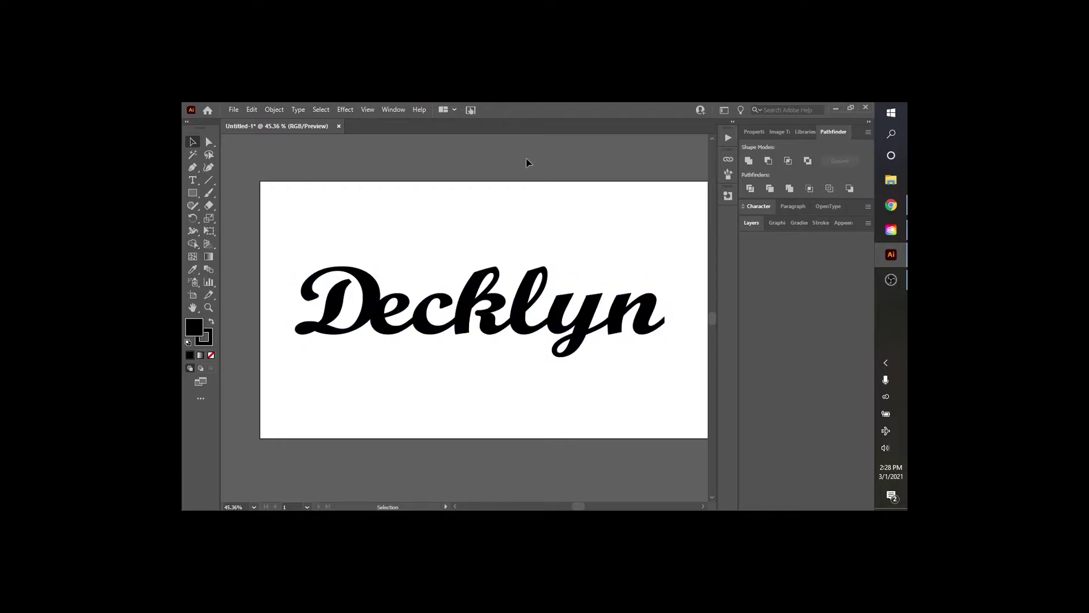
# Step: Export the artwork as Decklyn.svg, replacing the existing file and accepting the SVG options
pyautogui.click(235, 110)
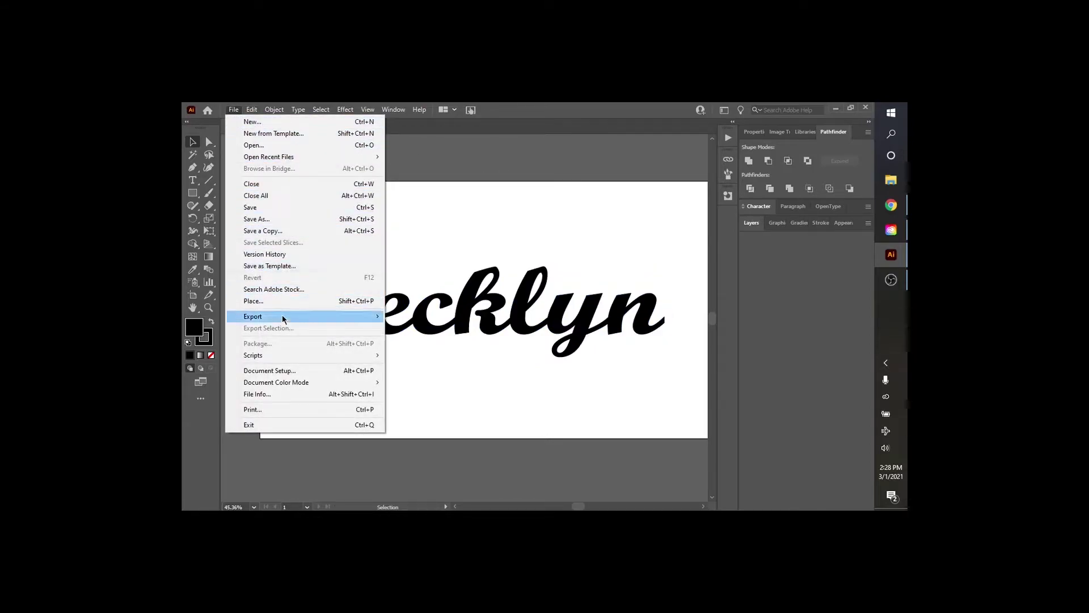
pyautogui.moveTo(284, 317)
pyautogui.click(410, 330)
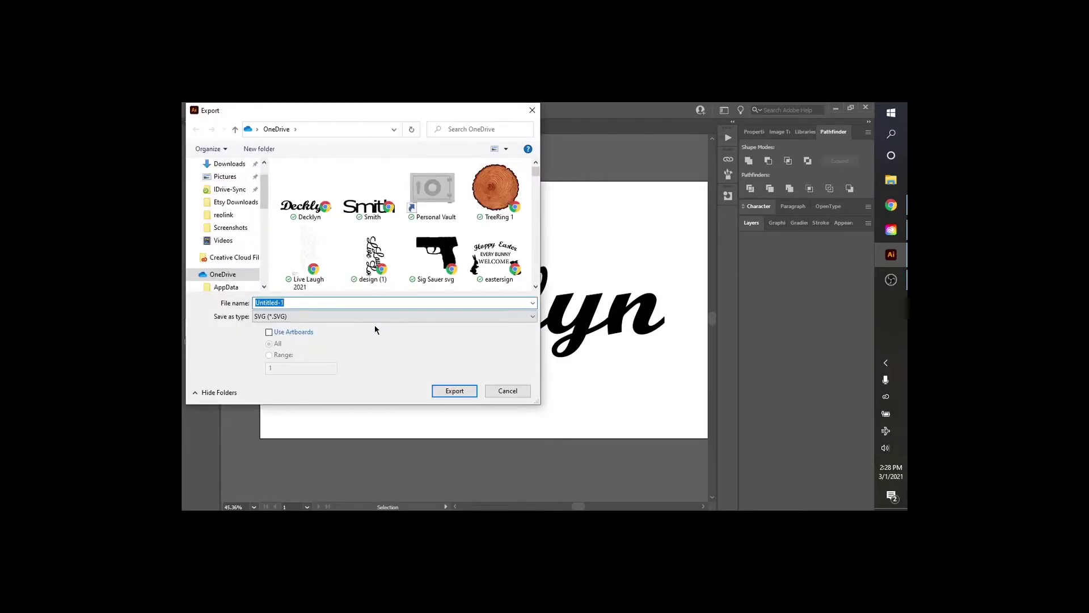
pyautogui.write('D')
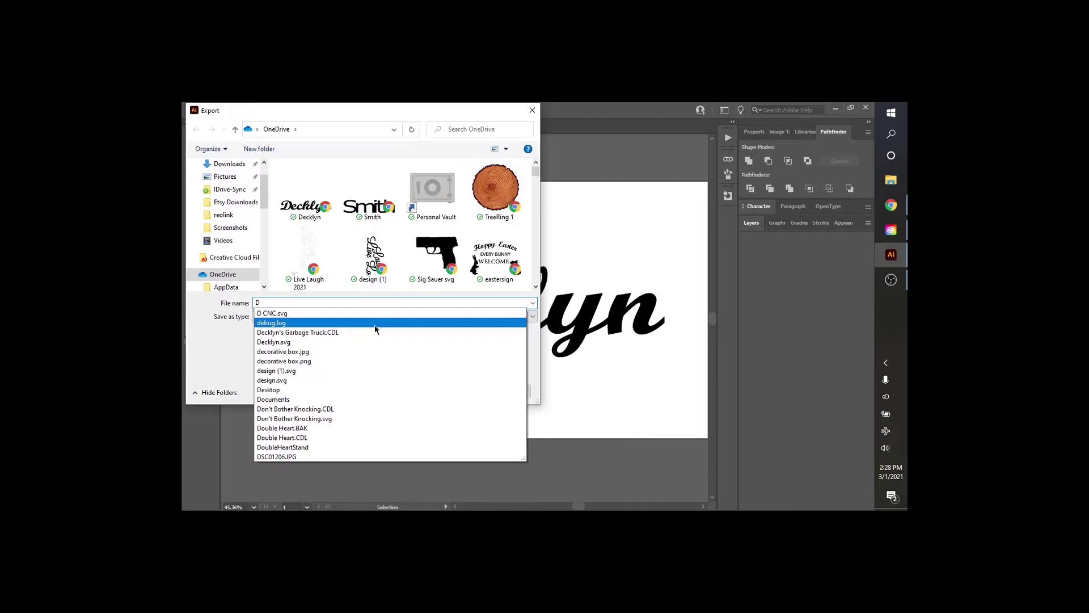
pyautogui.write('ecklyn')
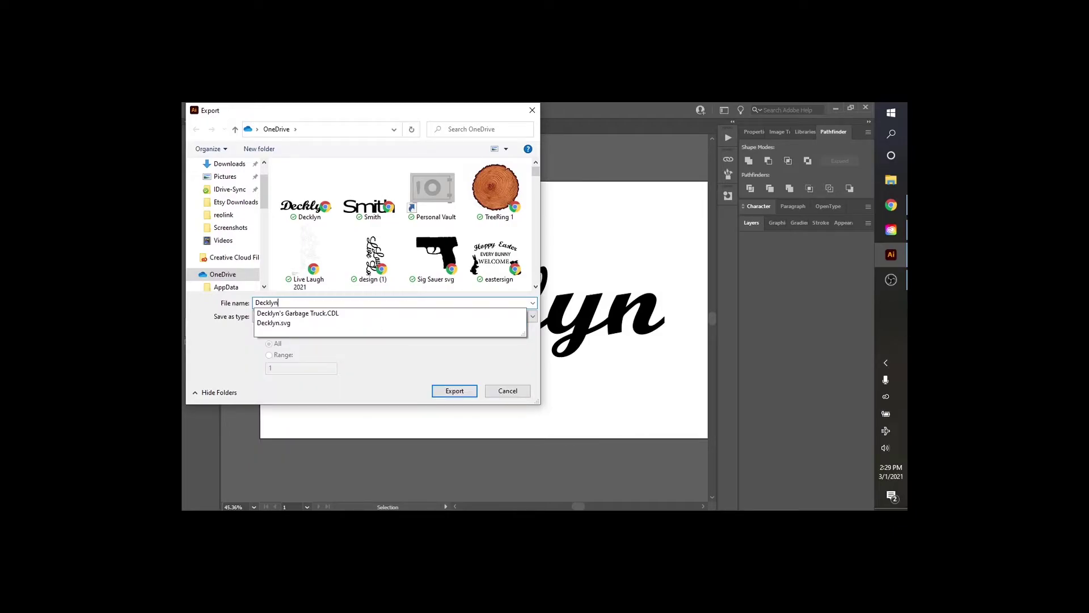
pyautogui.click(467, 393)
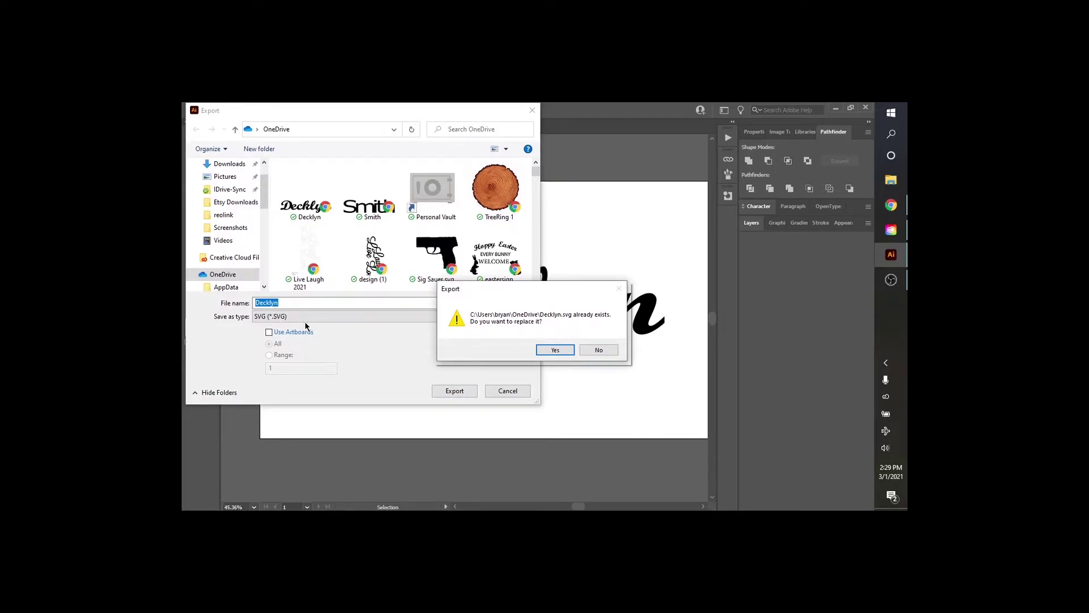
pyautogui.click(556, 350)
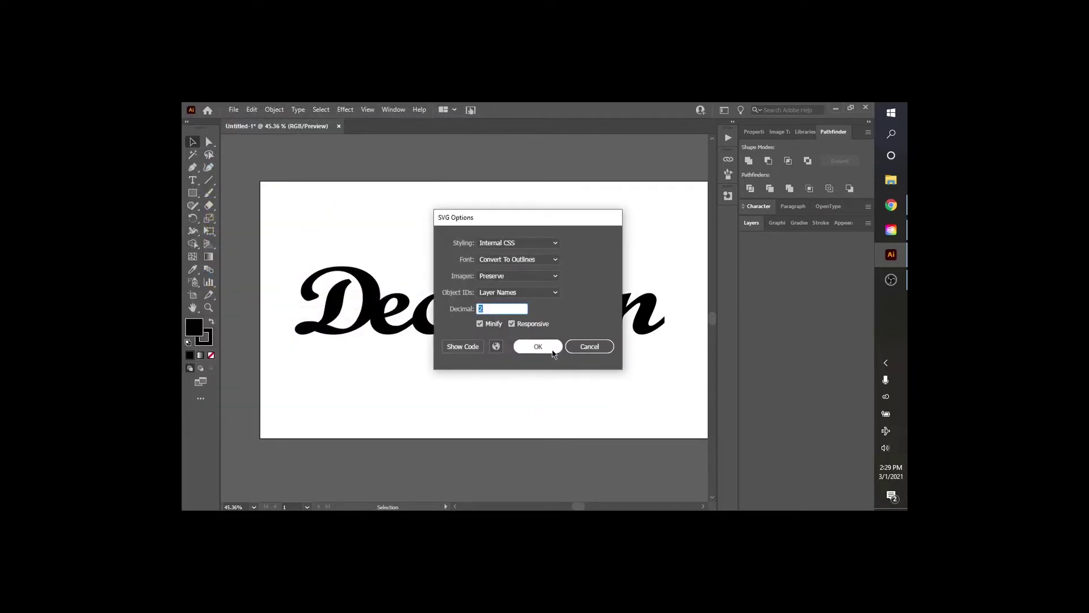
pyautogui.click(552, 350)
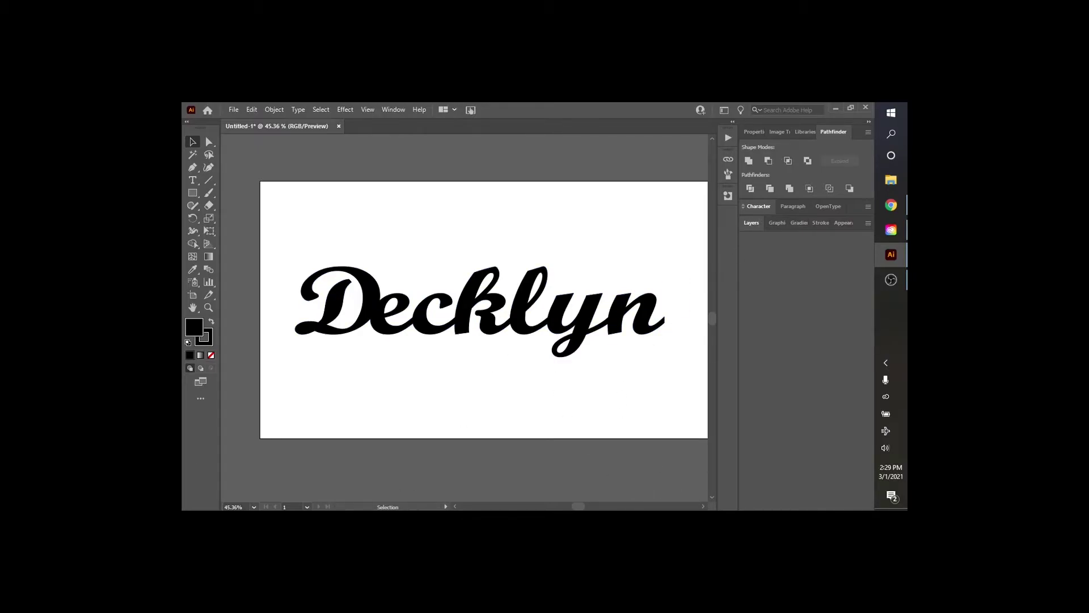
# Step: In the maximized browser, upload Decklyn.svg to Glowforge via Create > Upload from file
pyautogui.hotkey('alt', 'Tab')
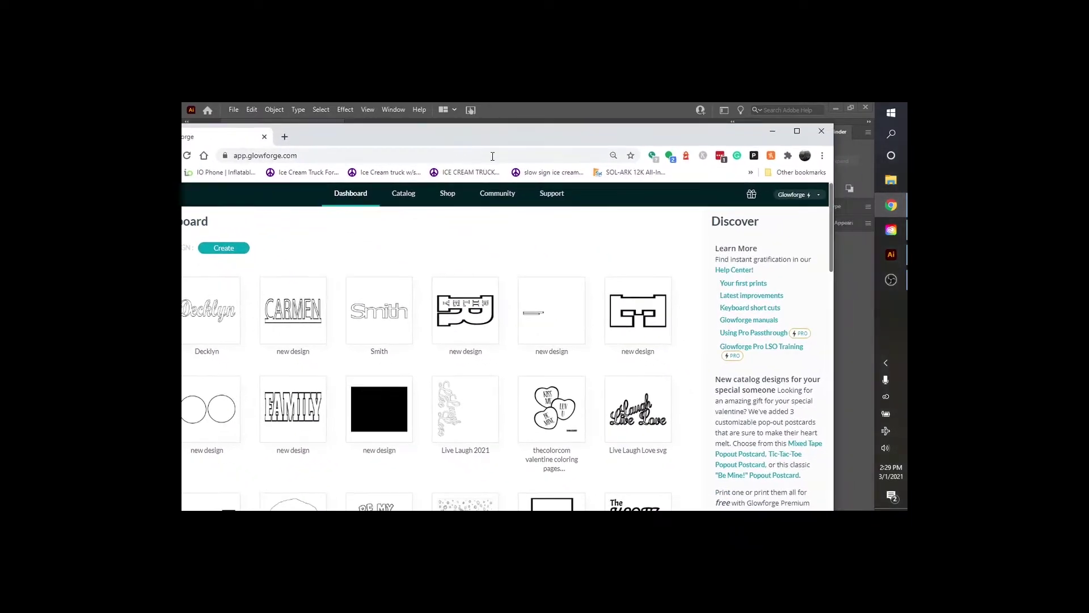
pyautogui.click(797, 132)
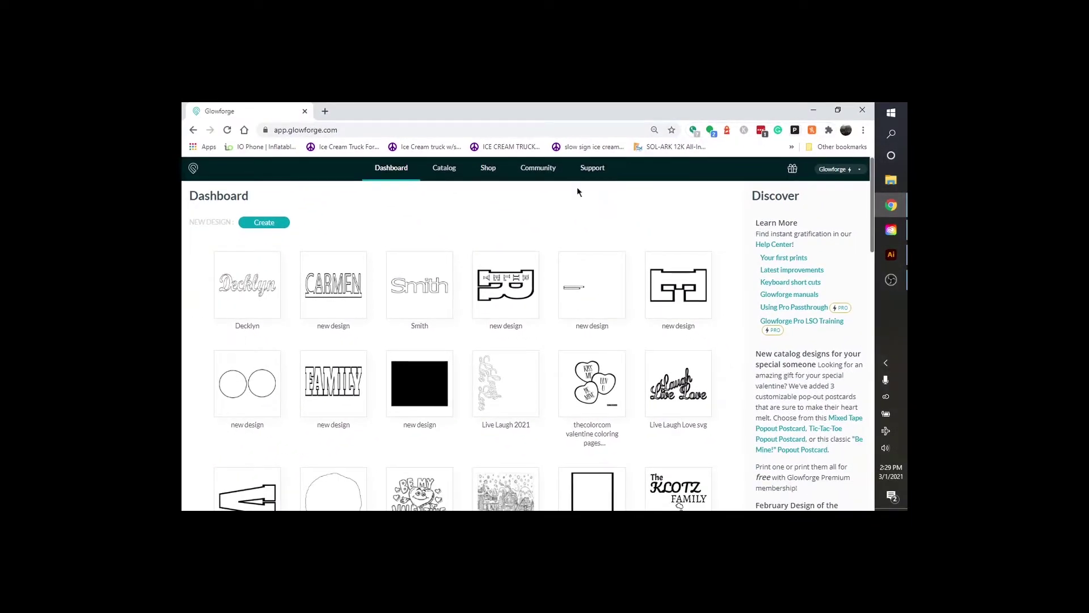
pyautogui.click(278, 223)
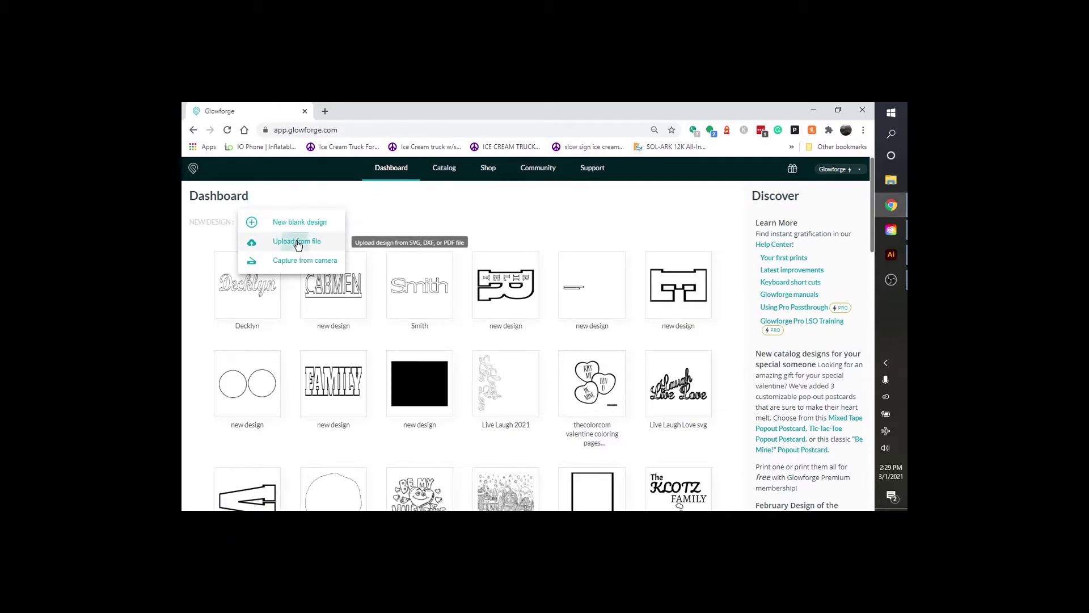
pyautogui.click(297, 243)
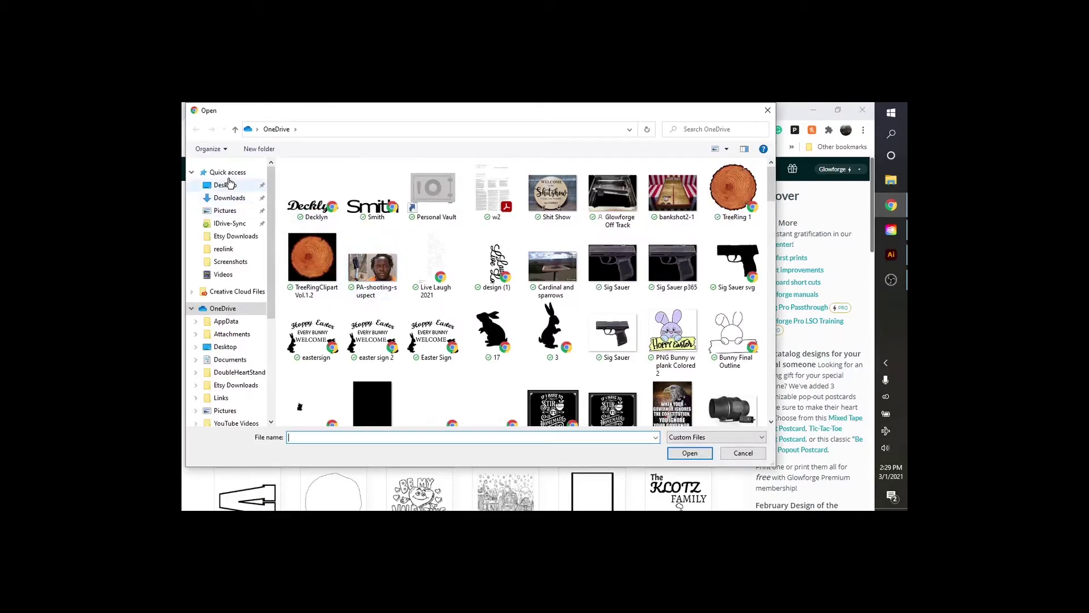
pyautogui.click(303, 214)
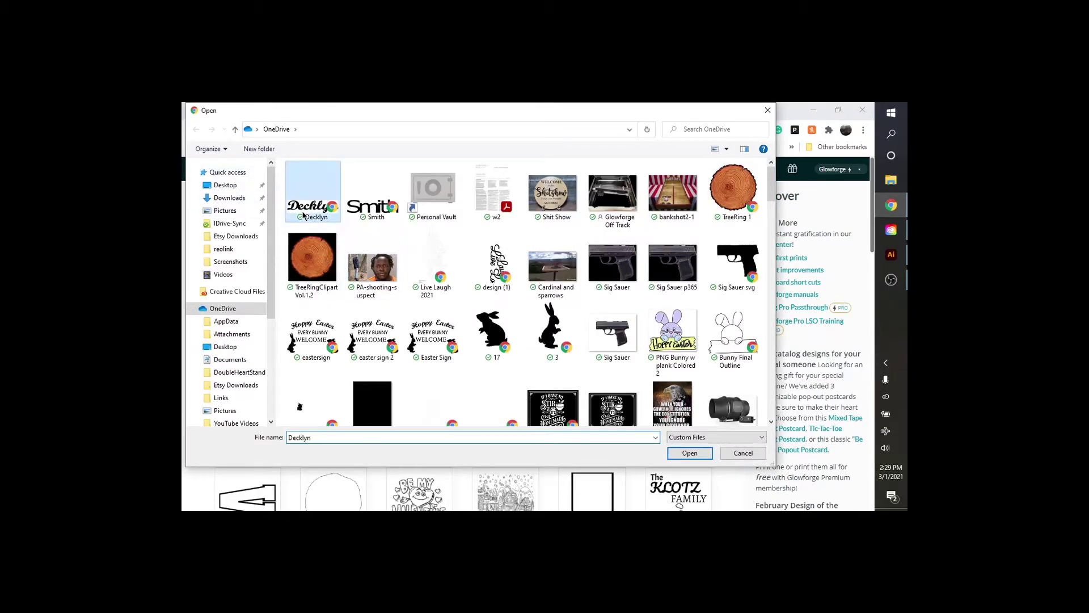
pyautogui.doubleClick(303, 214)
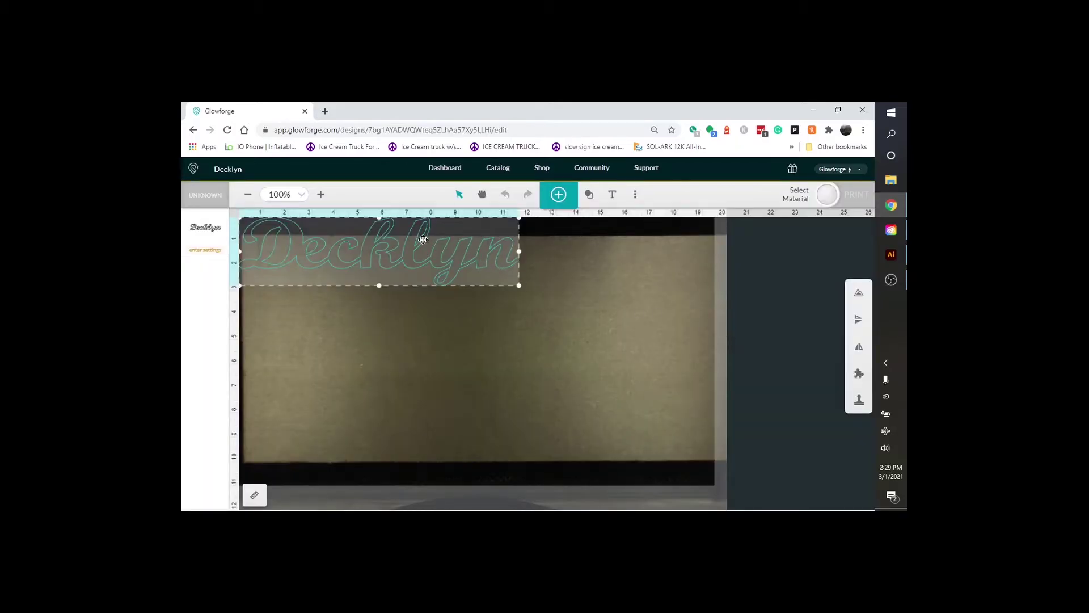
# Step: Move the Decklyn design down onto the bed and, with aspect ratio unlocked, size it 15 in × 6 in
pyautogui.moveTo(408, 246); pyautogui.dragTo(412, 316)
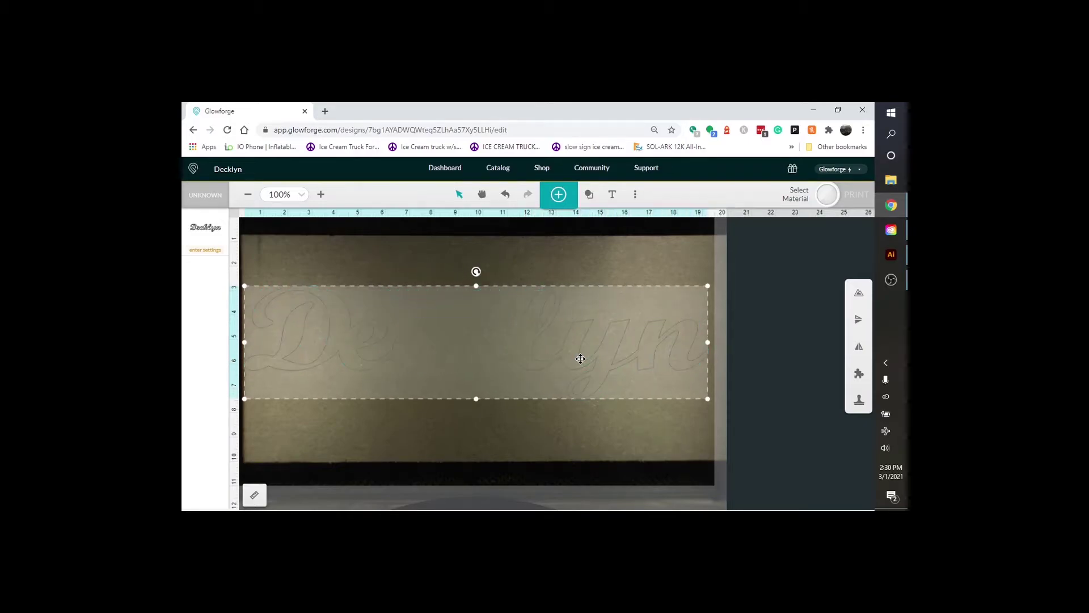
pyautogui.click(254, 495)
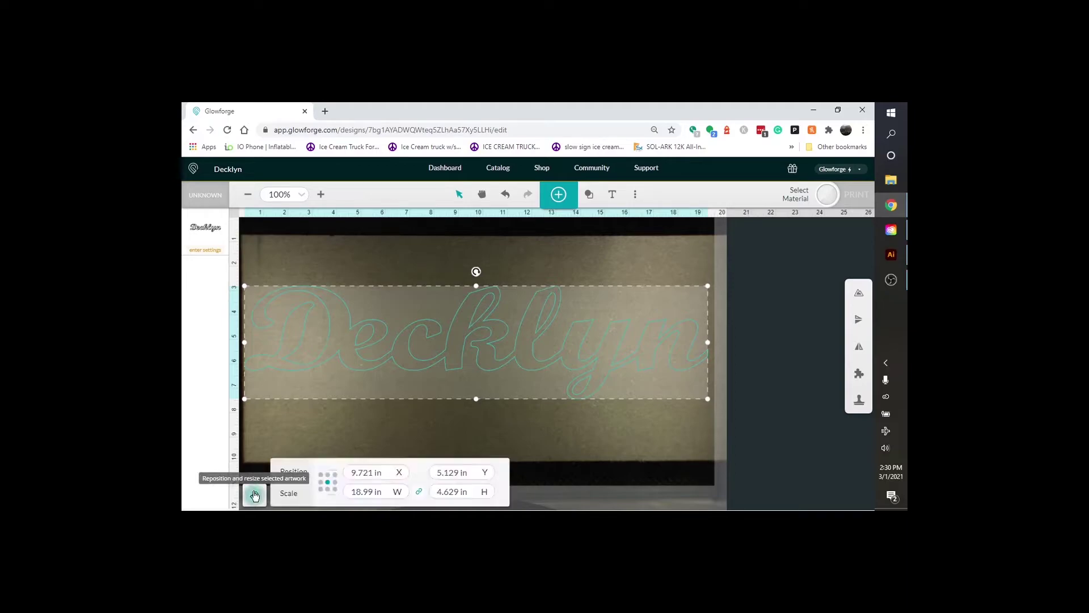
pyautogui.click(419, 492)
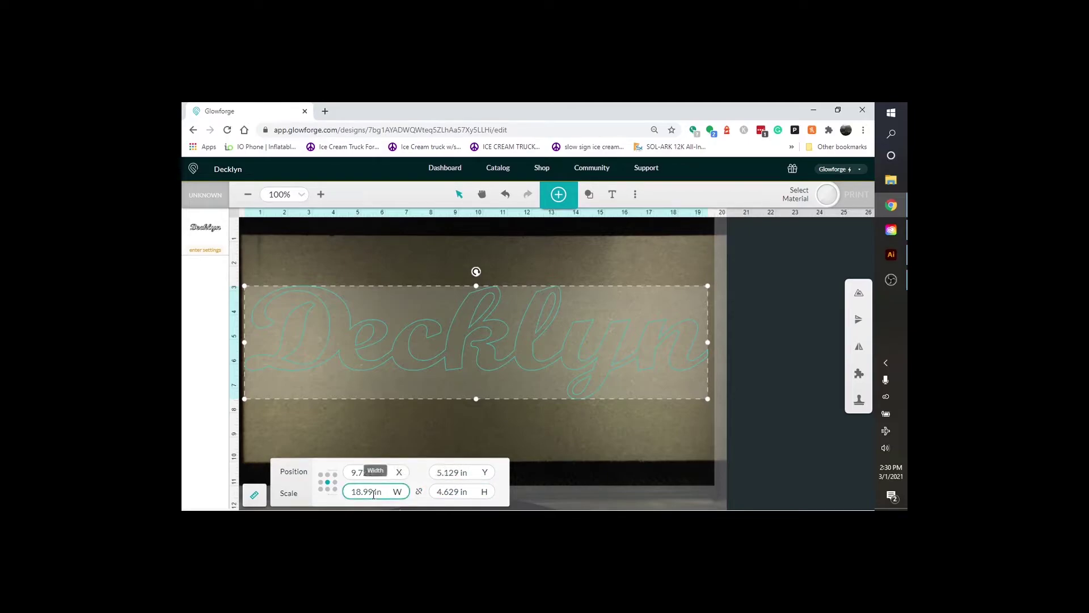
pyautogui.click(371, 492)
pyautogui.write('15')
pyautogui.click(403, 435)
pyautogui.click(392, 363)
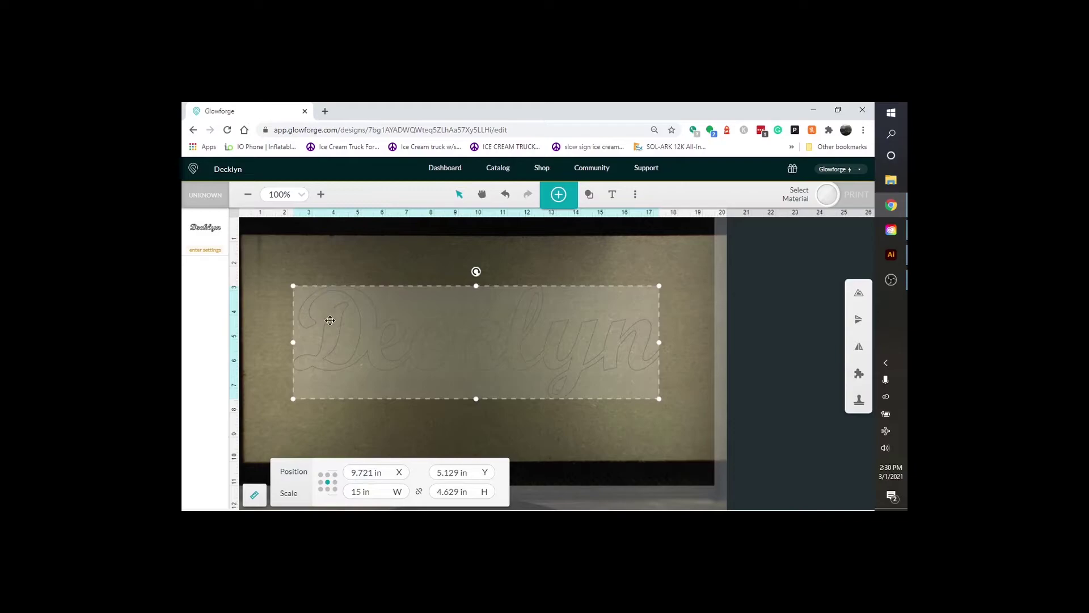
pyautogui.doubleClick(457, 490)
pyautogui.write('6')
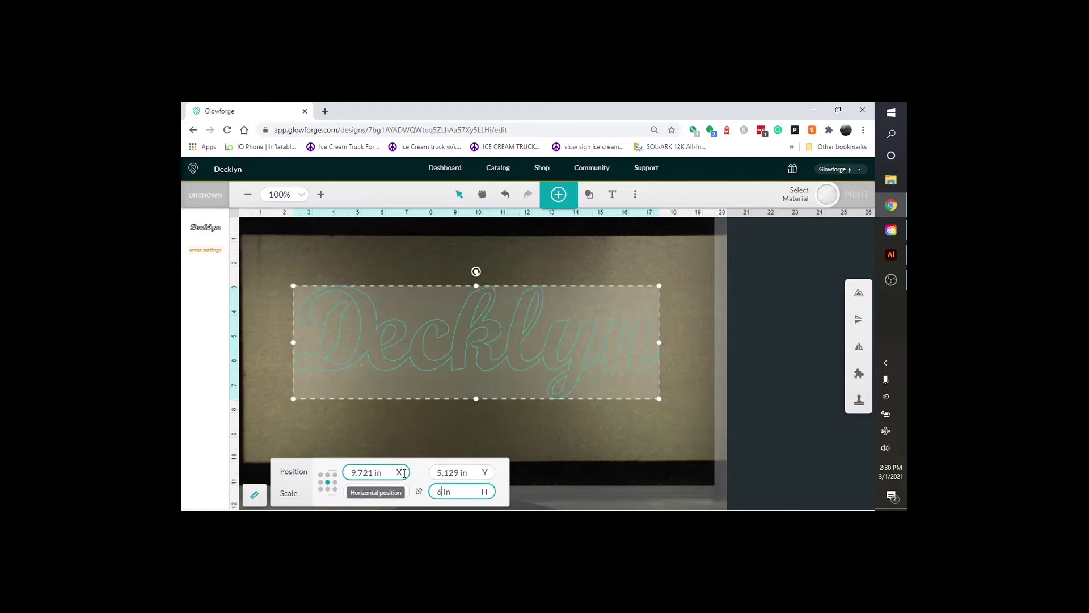
pyautogui.press('Return')
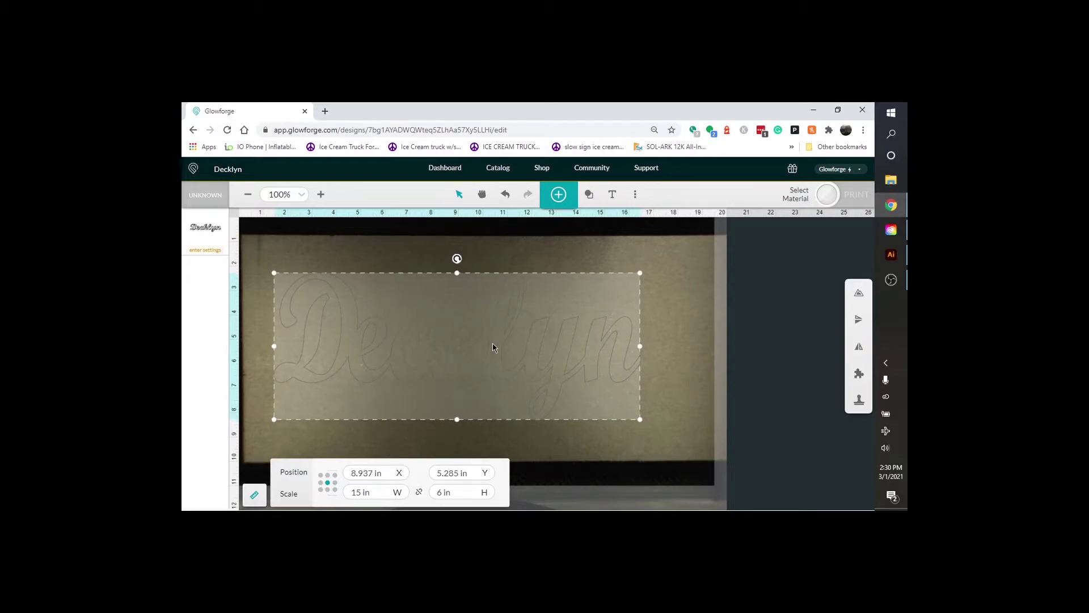
pyautogui.click(670, 323)
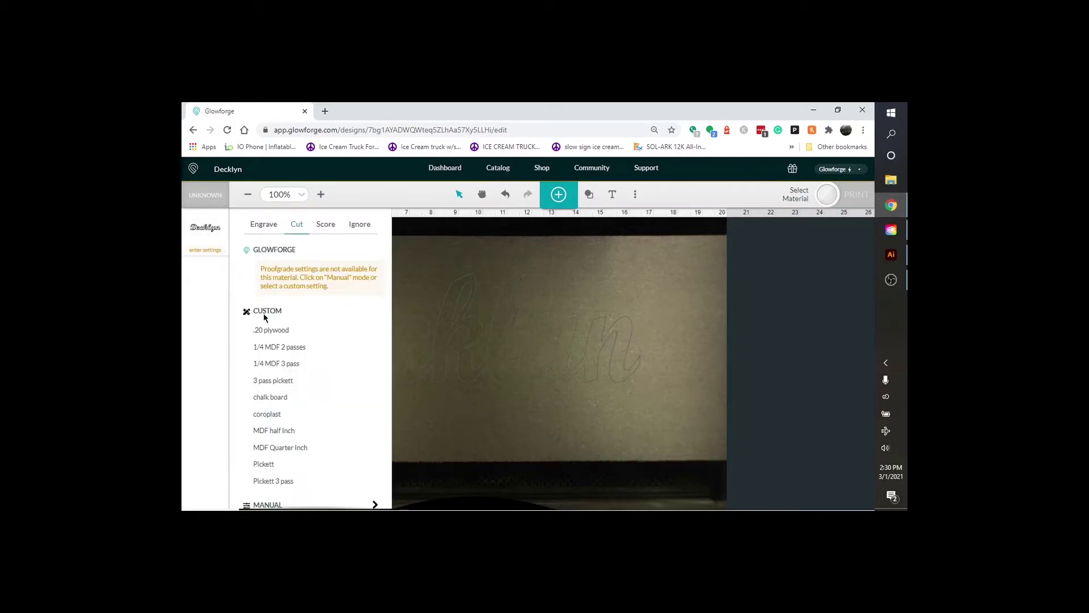
# Step: Apply the MDF Quarter Inch cut preset to the Decklyn lettering: speed 105, full power, 1 pass
pyautogui.click(303, 452)
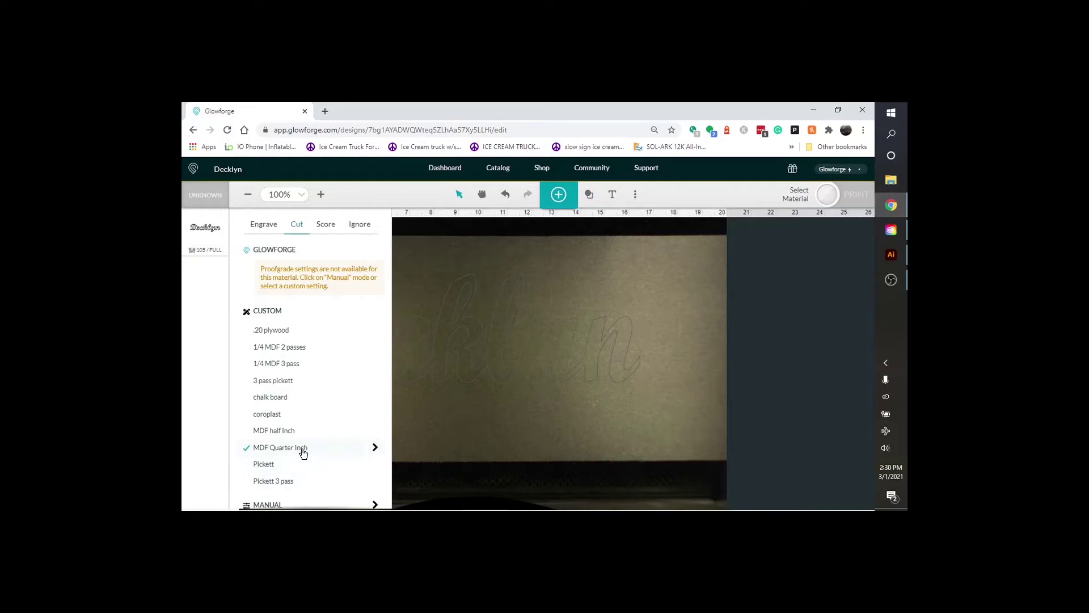
pyautogui.click(375, 447)
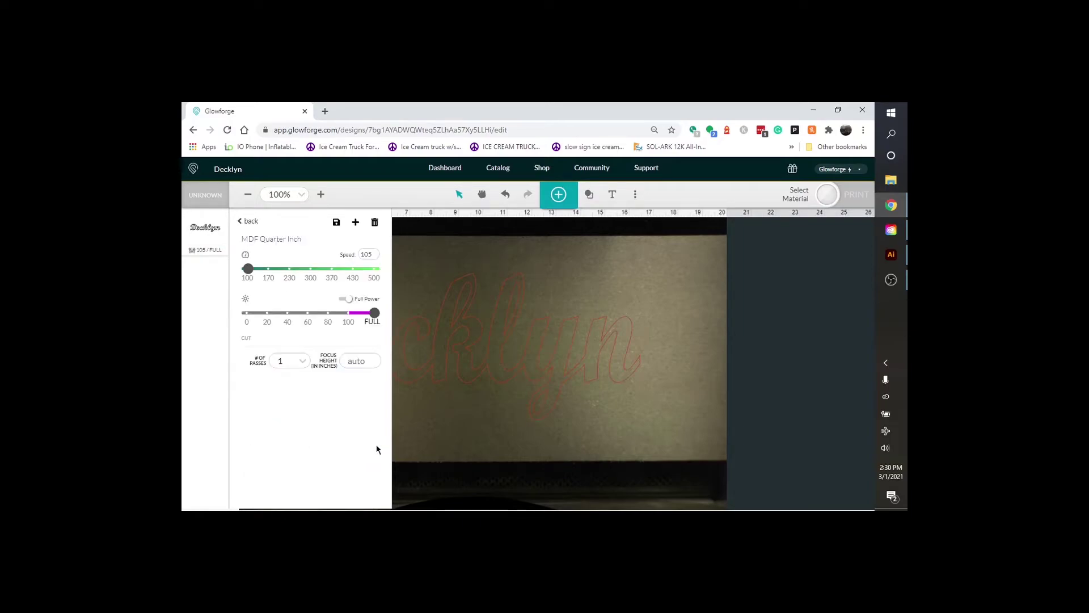
pyautogui.click(458, 262)
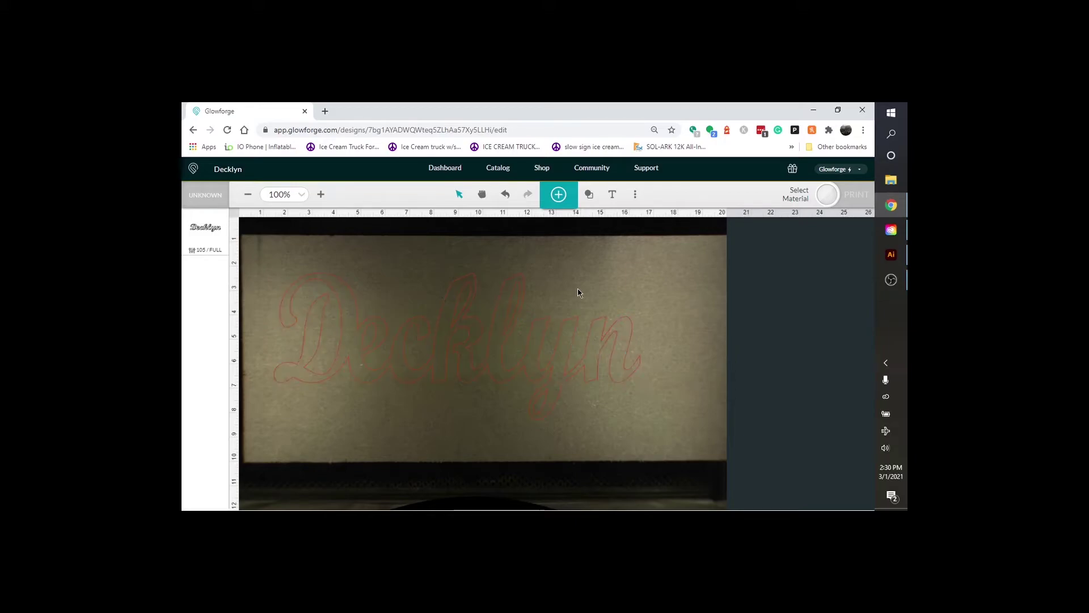
# Step: Run Set Focus from the three-dot menu so the bed image refreshes
pyautogui.click(636, 195)
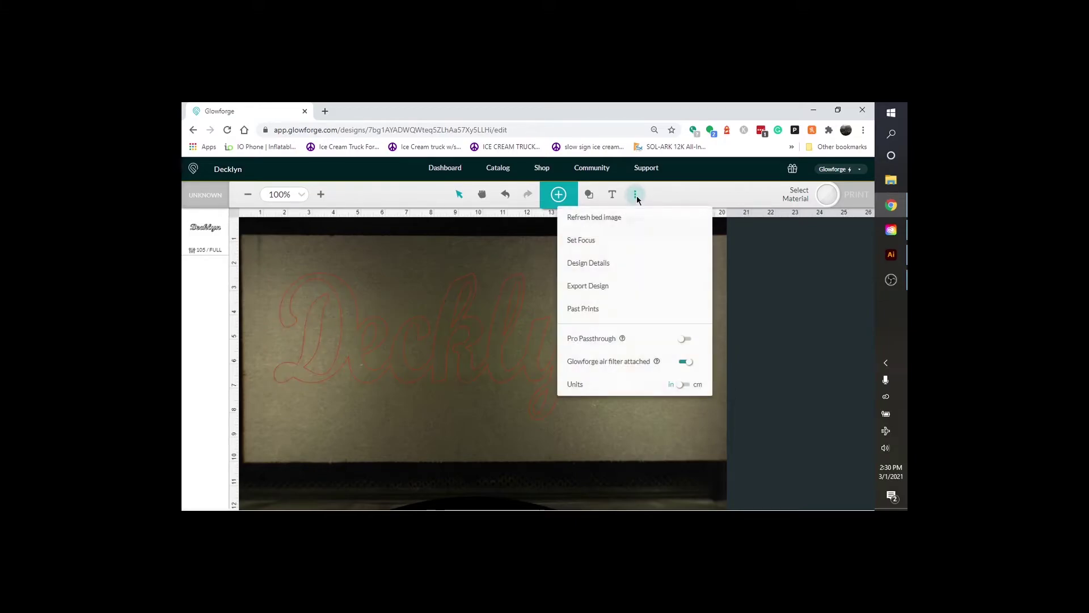
pyautogui.click(602, 241)
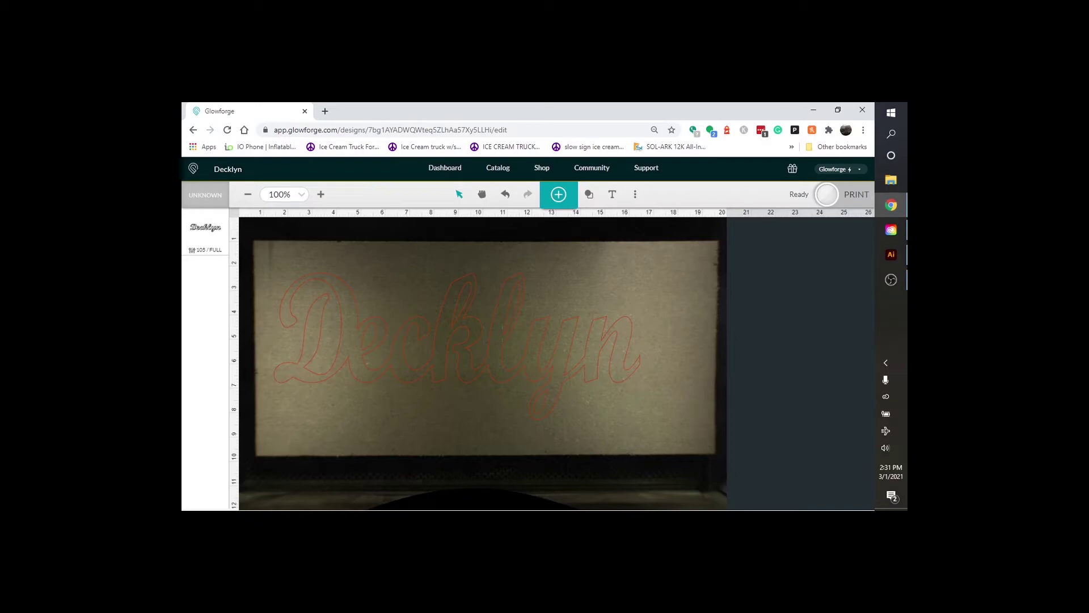
# Step: Send the Decklyn cut job to print, estimated 20:42
pyautogui.click(842, 197)
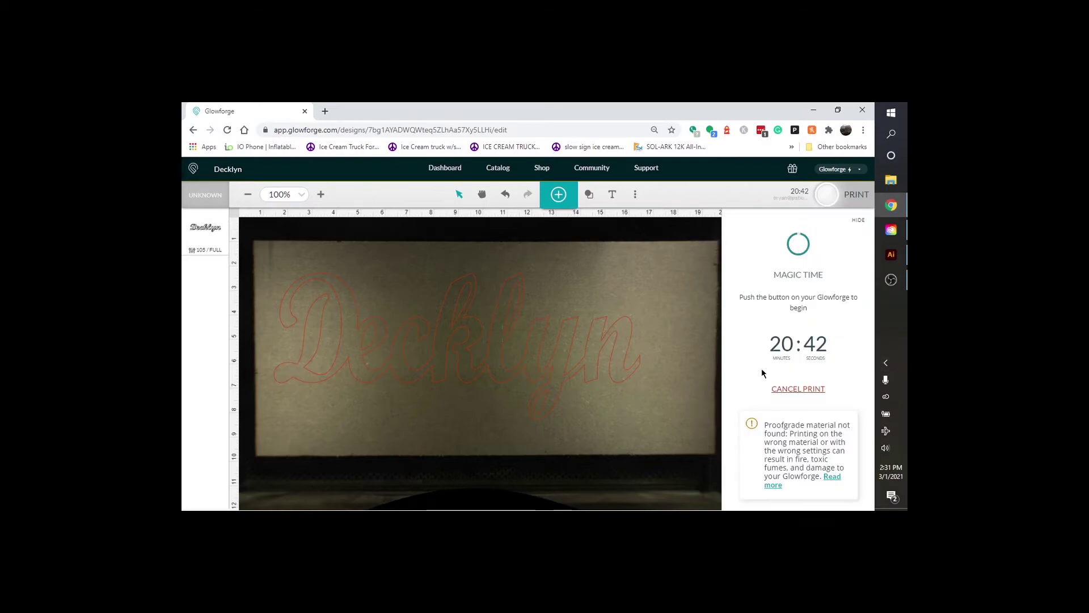